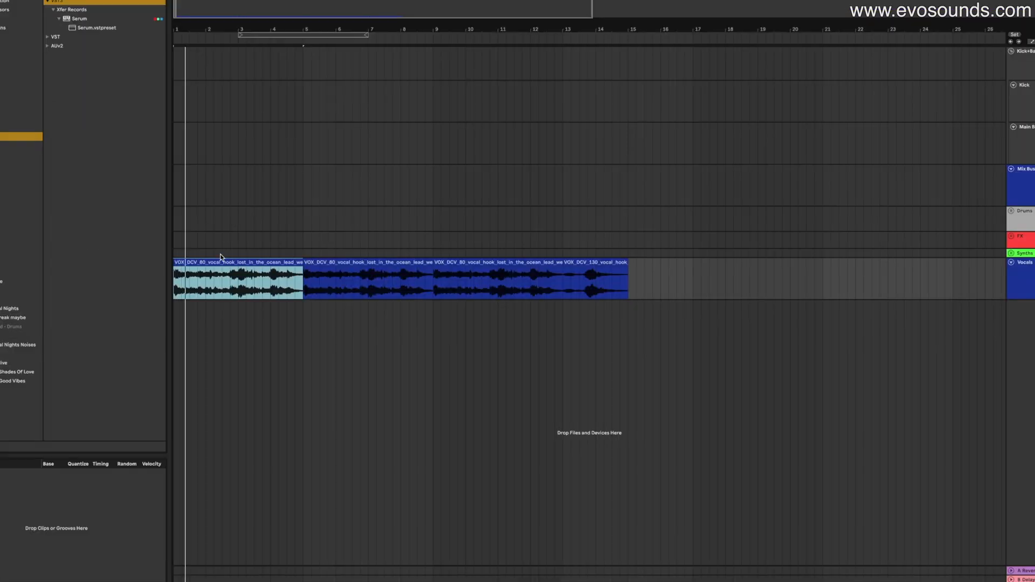
- Play back the first vocal hook clip and lower the frequency of band 3 in the vocal's last EQ Eight
{"action": "left_click", "coordinate": [221, 254]}
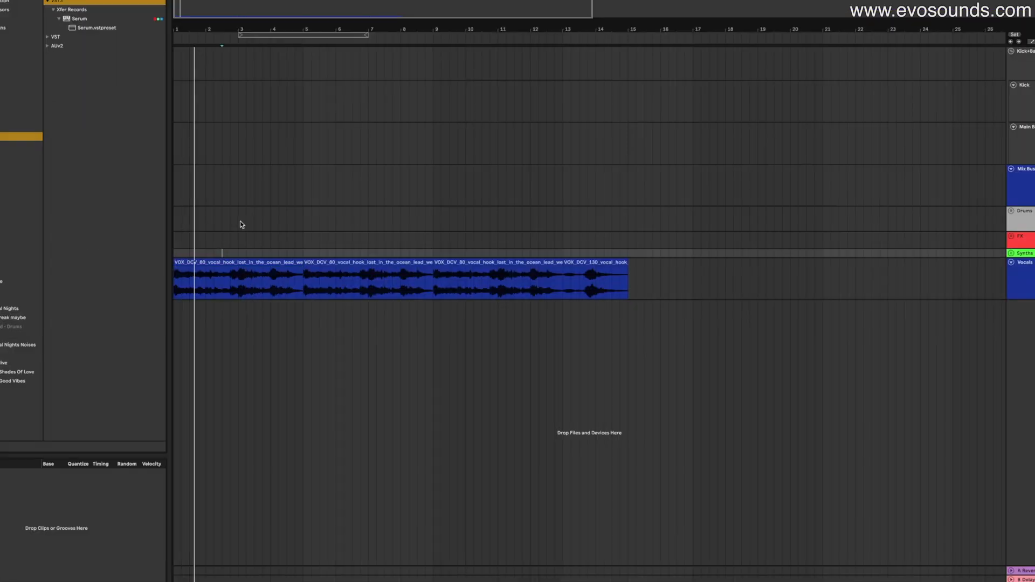
{"action": "left_click", "coordinate": [244, 263]}
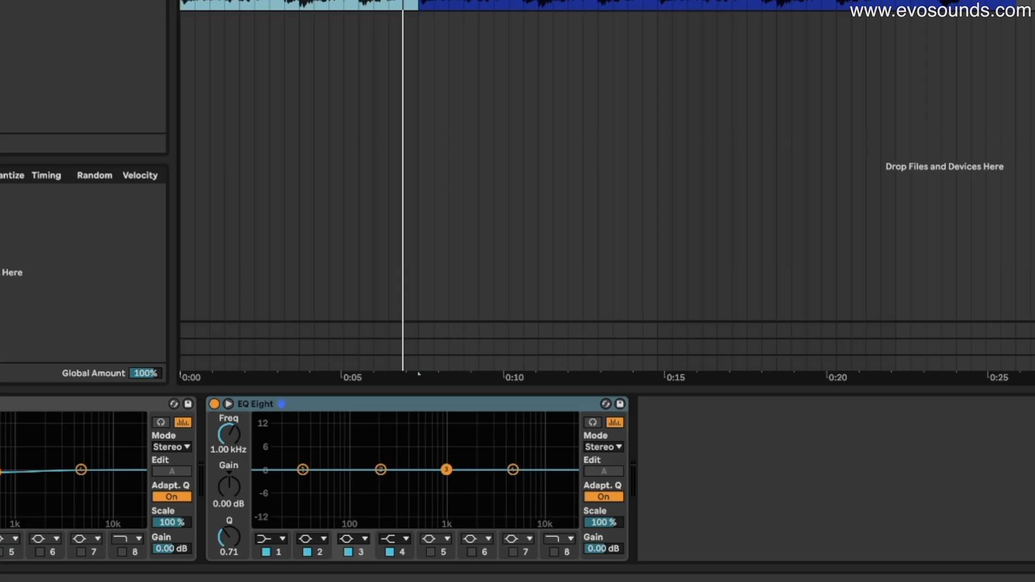
{"action": "key", "text": "space"}
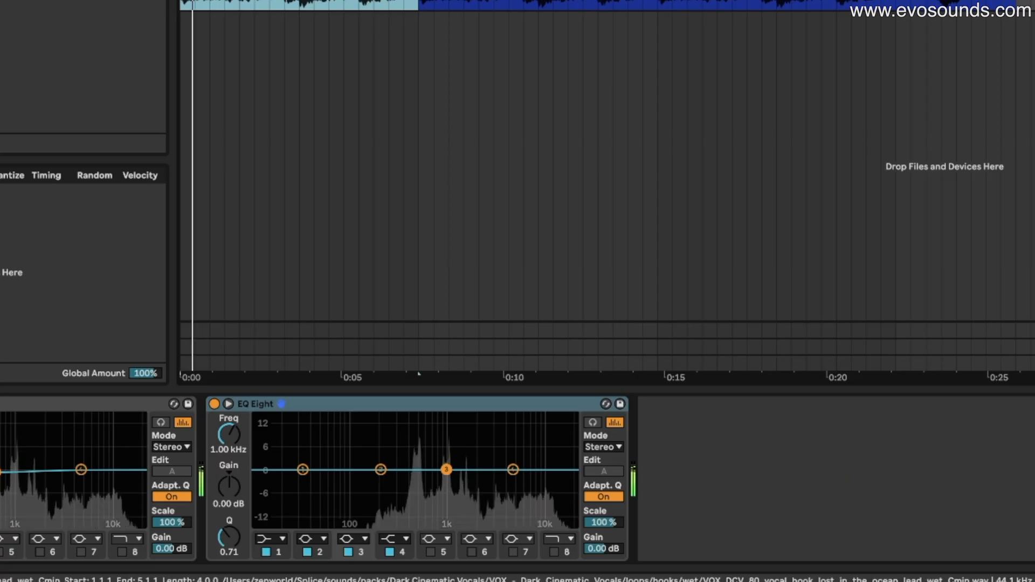
{"action": "left_click_drag", "start_coordinate": [451, 473], "coordinate": [422, 473]}
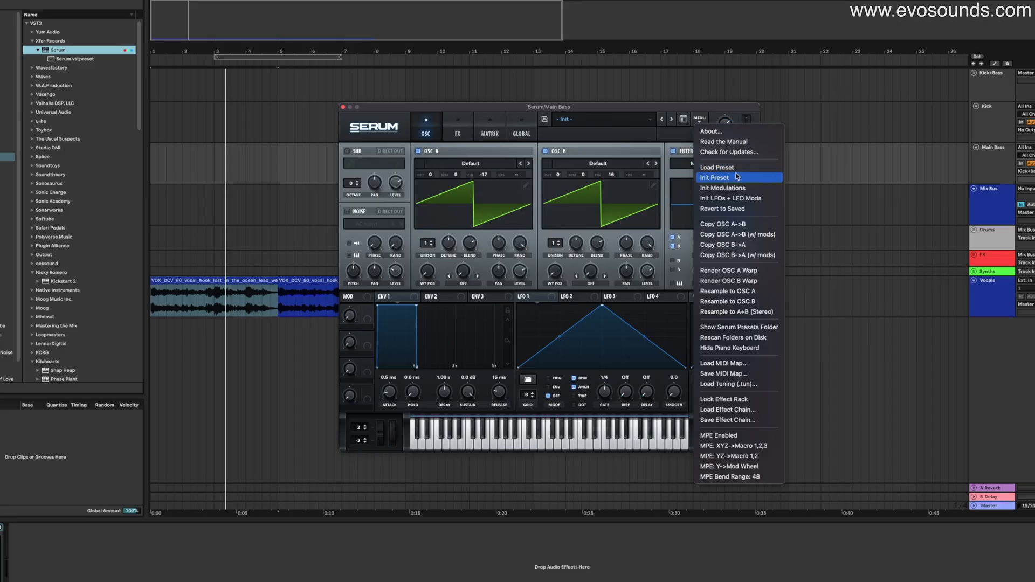
- Initialize the Serum preset on the Main Bass track and lower the MG Low 24 filter's cutoff
{"action": "left_click", "coordinate": [734, 177]}
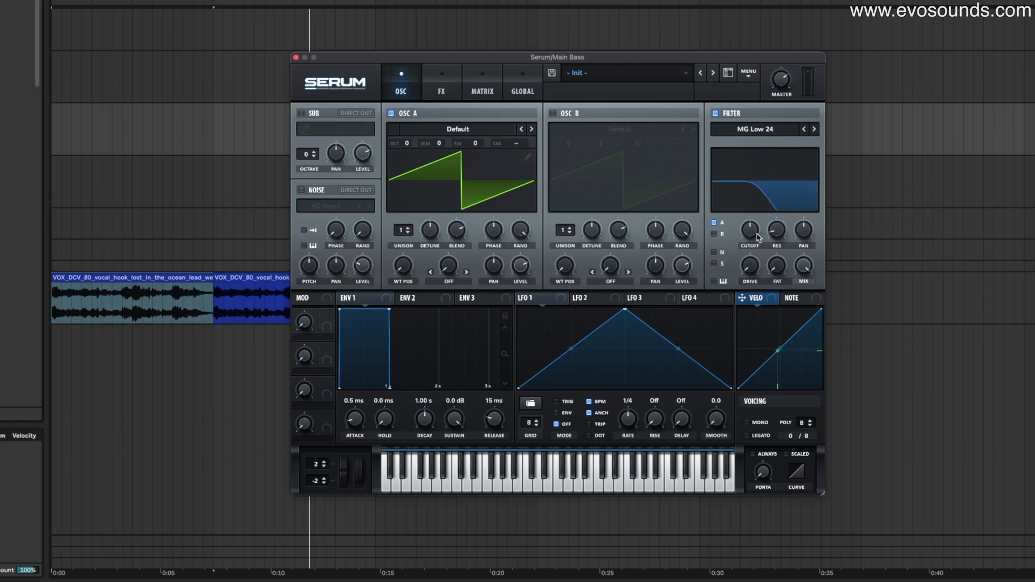
{"action": "left_click_drag", "start_coordinate": [757, 233], "coordinate": [749, 246]}
{"action": "key", "text": "space"}
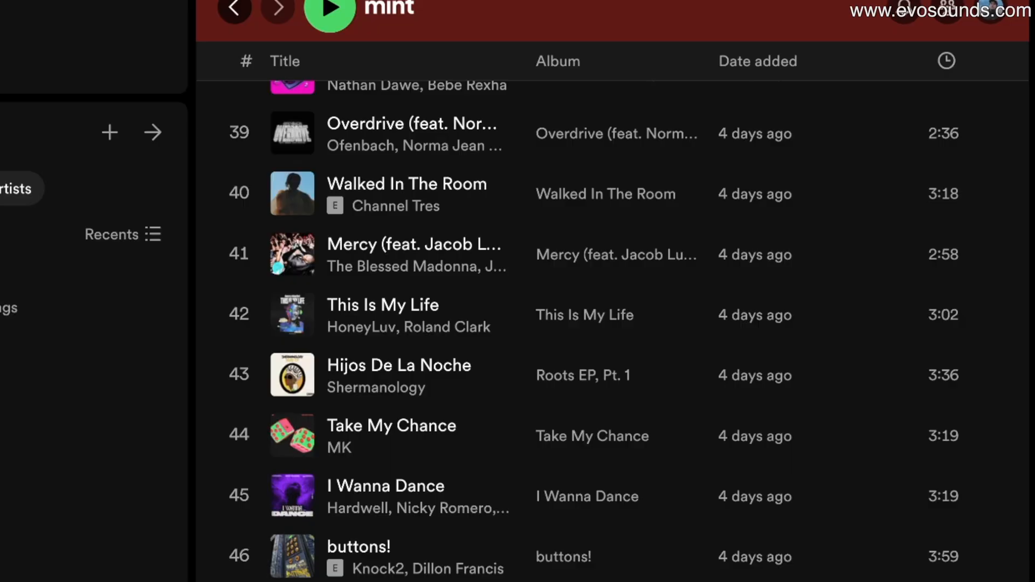
- Switch to Spotify and look through the songs in the mint playlist
{"action": "scroll", "coordinate": [380, 48], "scroll_direction": "up", "scroll_amount": 15}
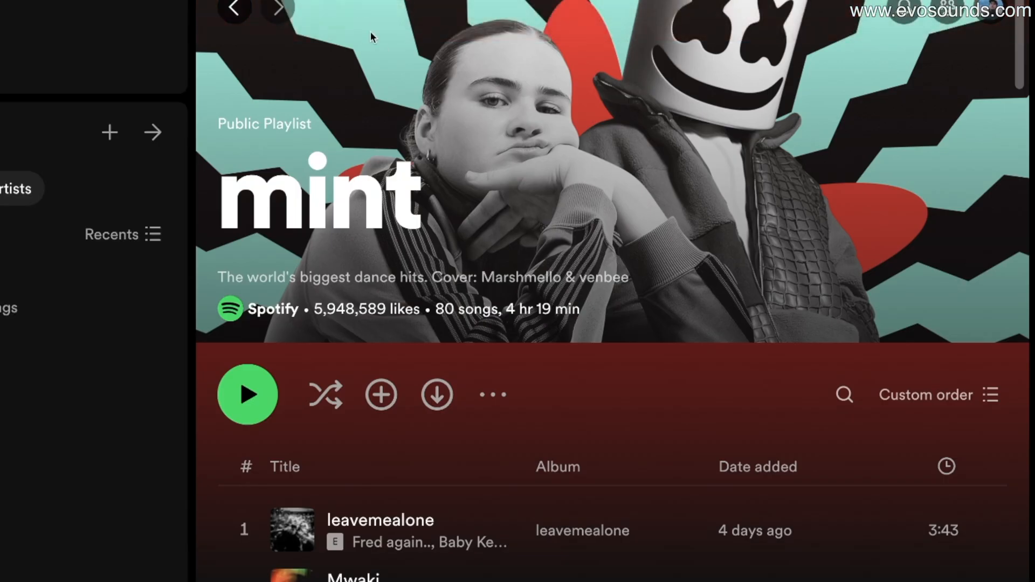
{"action": "left_click", "coordinate": [244, 18]}
{"action": "scroll", "coordinate": [617, 394], "scroll_direction": "up", "scroll_amount": 10}
{"action": "scroll", "coordinate": [472, 444], "scroll_direction": "down", "scroll_amount": 10}
{"action": "scroll", "coordinate": [472, 444], "scroll_direction": "down", "scroll_amount": 5}
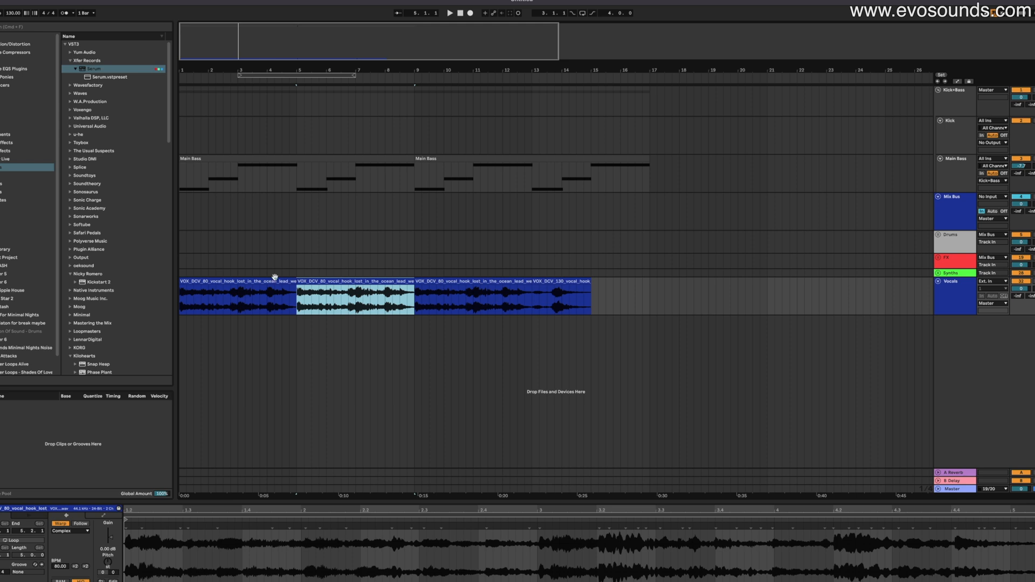
- Delete the last two clips on the Vocals track, from bar 9 to bar 15
{"action": "left_click", "coordinate": [275, 278]}
{"action": "left_click", "coordinate": [451, 281]}
{"action": "key", "text": "Delete"}
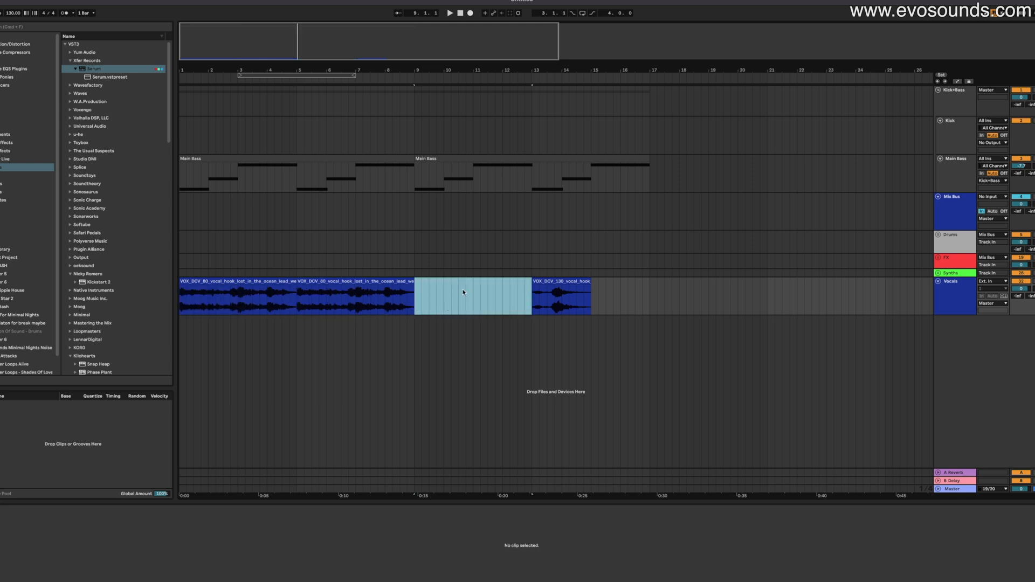
{"action": "left_click", "coordinate": [551, 292]}
{"action": "left_click", "coordinate": [555, 285]}
{"action": "key", "text": "Delete"}
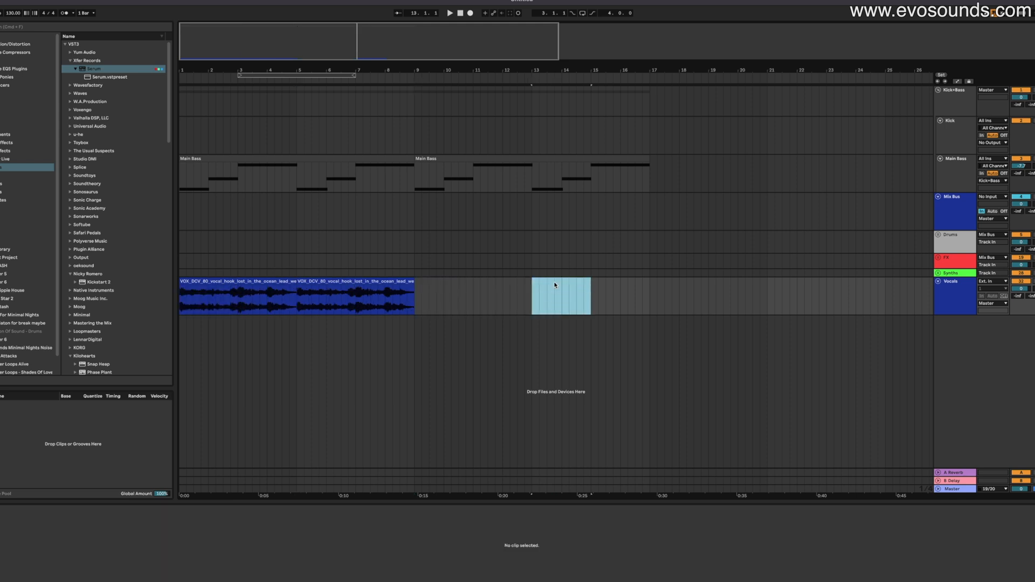
- Advance the Main Lead's Serum preset from LD - Won't Leave Your Side to the PD - 2630 pad
{"action": "left_click", "coordinate": [973, 164]}
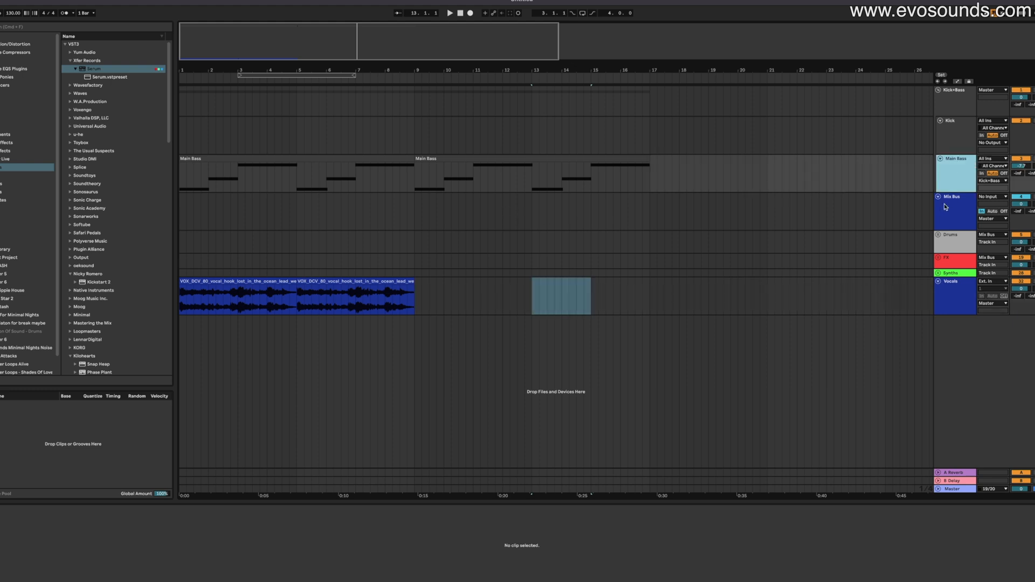
{"action": "left_click", "coordinate": [946, 207]}
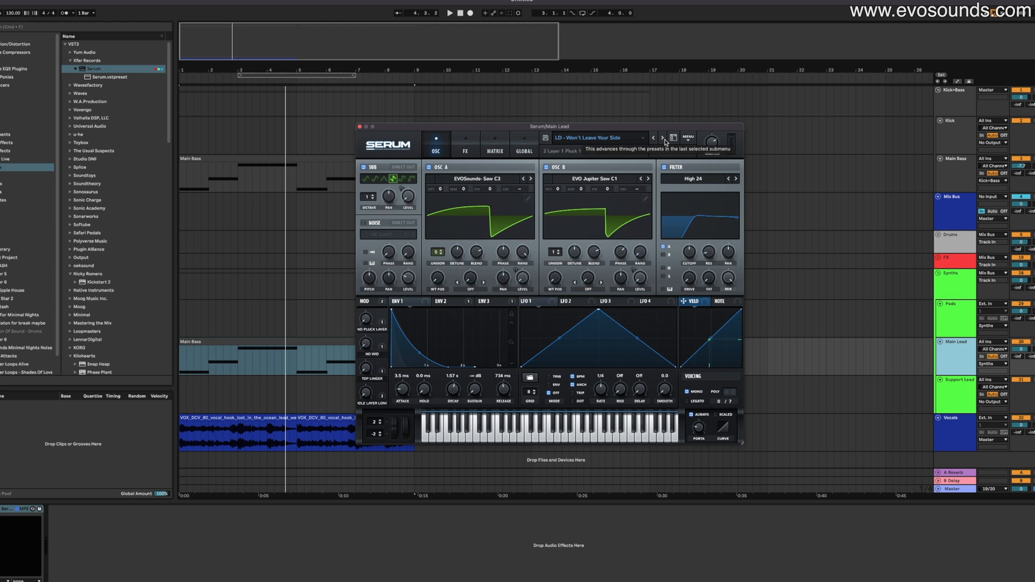
{"action": "left_click", "coordinate": [663, 138]}
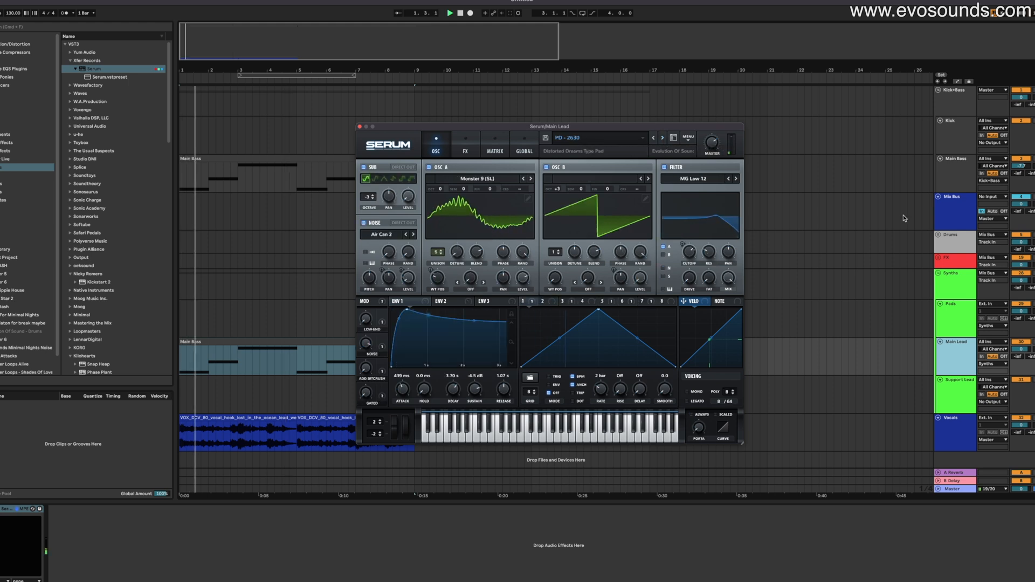
- Open the first MIDI clip on the Main Lead track and transpose its notes up to the C4 octave
{"action": "left_click", "coordinate": [1034, 342]}
{"action": "double_click", "coordinate": [228, 341]}
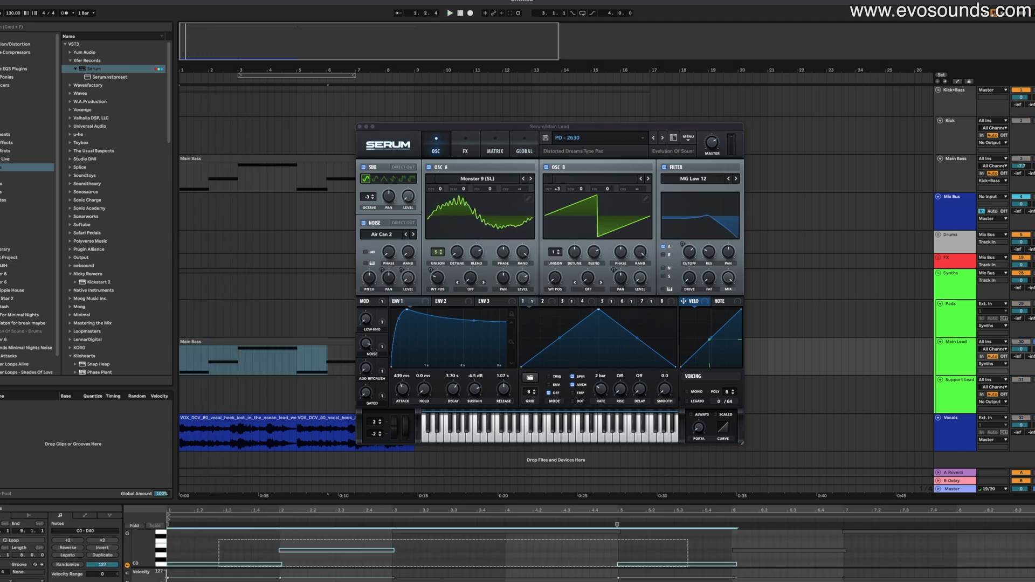
{"action": "left_click", "coordinate": [944, 387]}
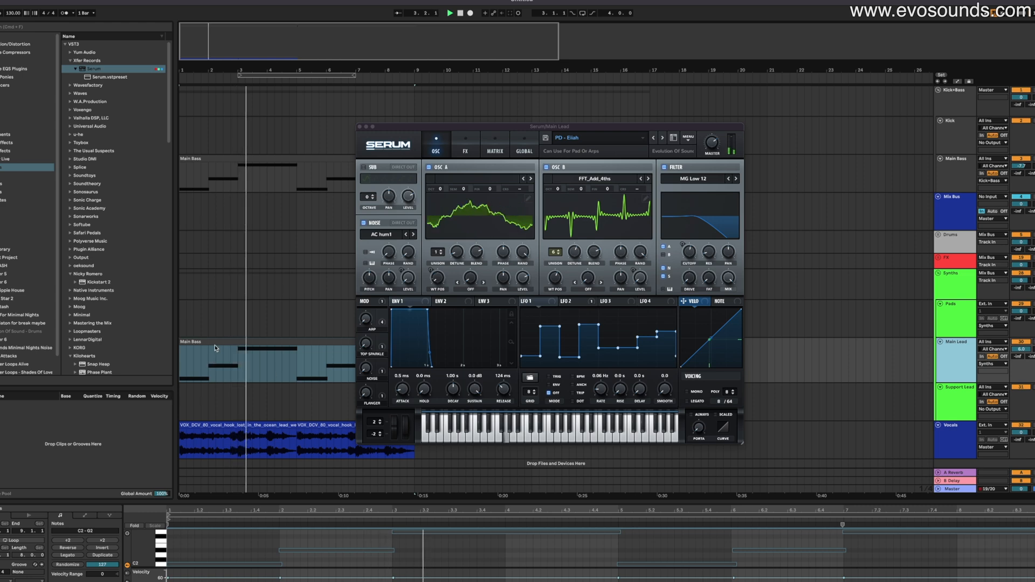
{"action": "double_click", "coordinate": [213, 342]}
- Load the PD - Generic preset in the Main Lead's Serum and lower the track's volume
{"action": "left_click", "coordinate": [662, 138]}
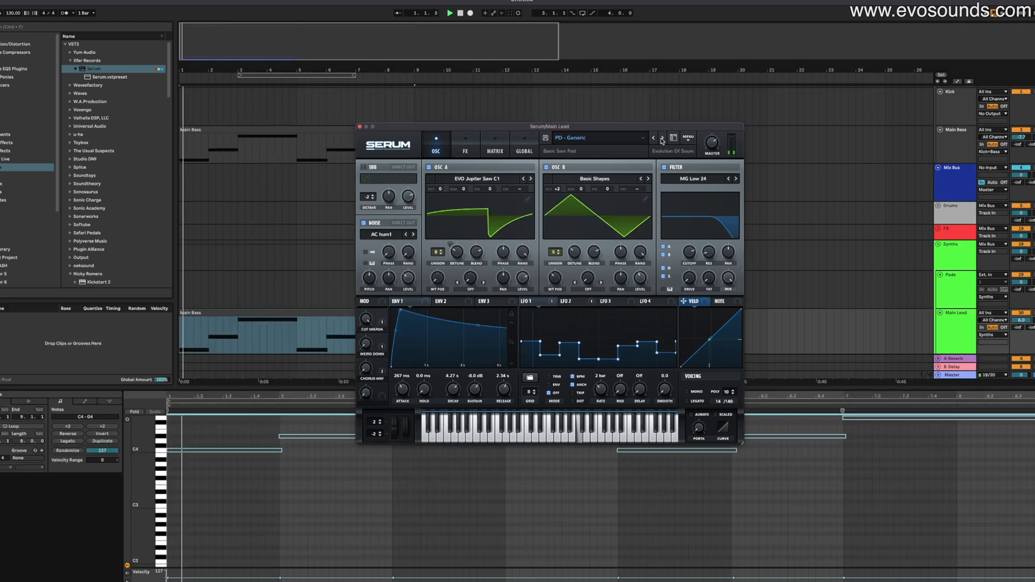
{"action": "left_click_drag", "start_coordinate": [1021, 320], "coordinate": [1021, 334]}
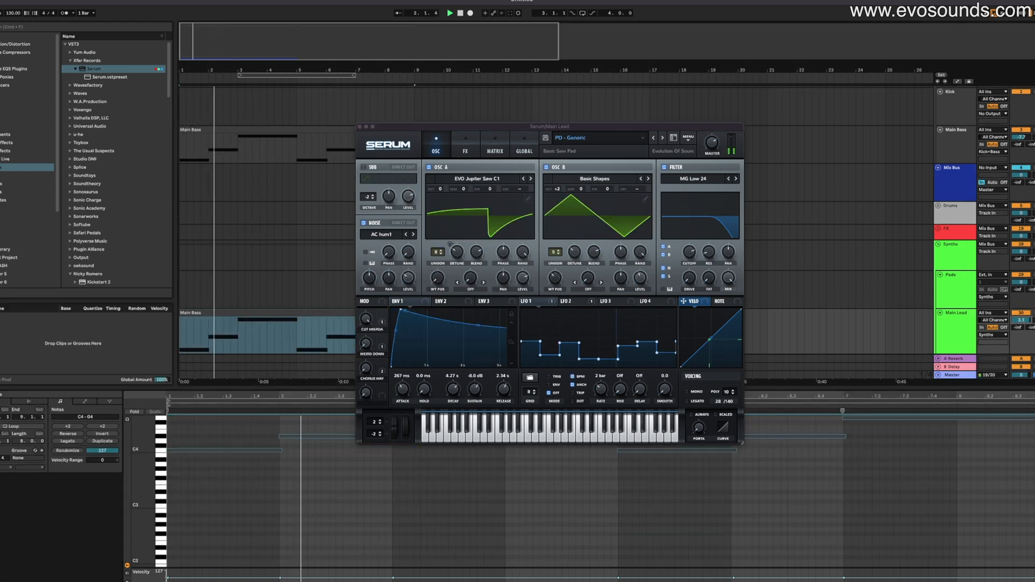
{"action": "left_click", "coordinate": [371, 367]}
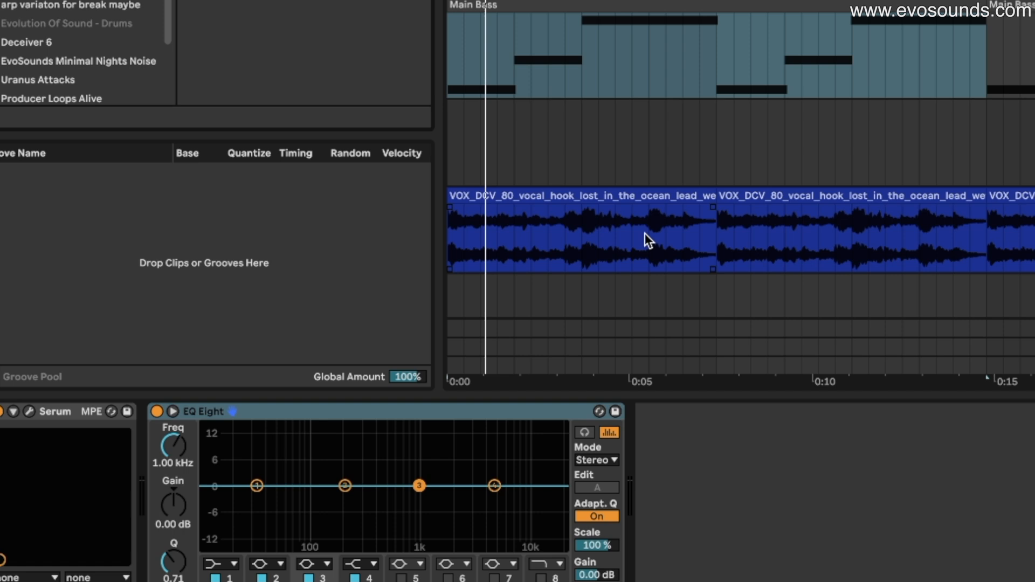
- Set band 3 of the Main Lead's EQ Eight to 484 Hz, 0.37 dB gain and a Q of 0.21
{"action": "left_click_drag", "start_coordinate": [416, 488], "coordinate": [392, 512]}
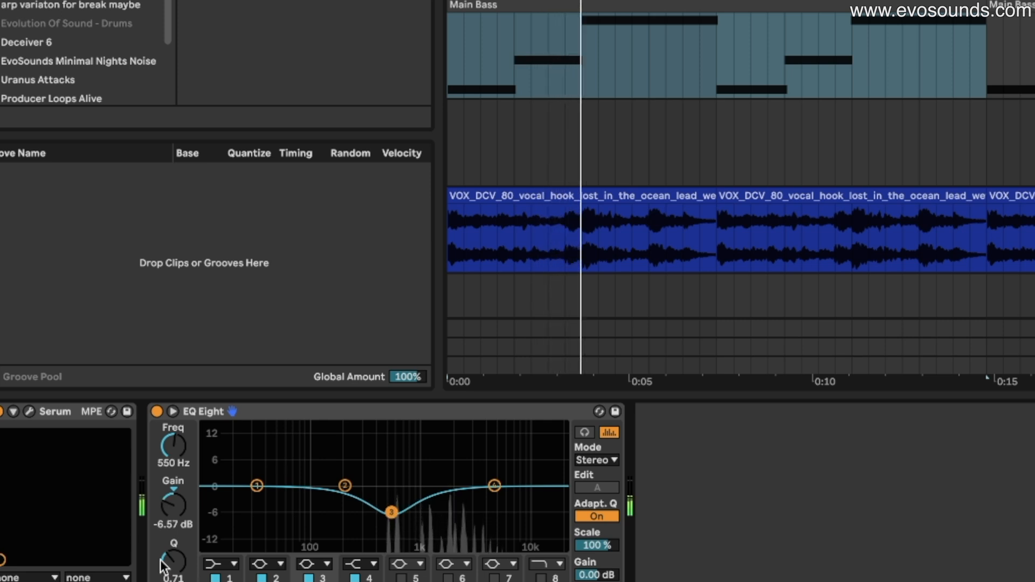
{"action": "left_click_drag", "start_coordinate": [166, 559], "coordinate": [166, 578]}
{"action": "left_click_drag", "start_coordinate": [383, 507], "coordinate": [386, 484]}
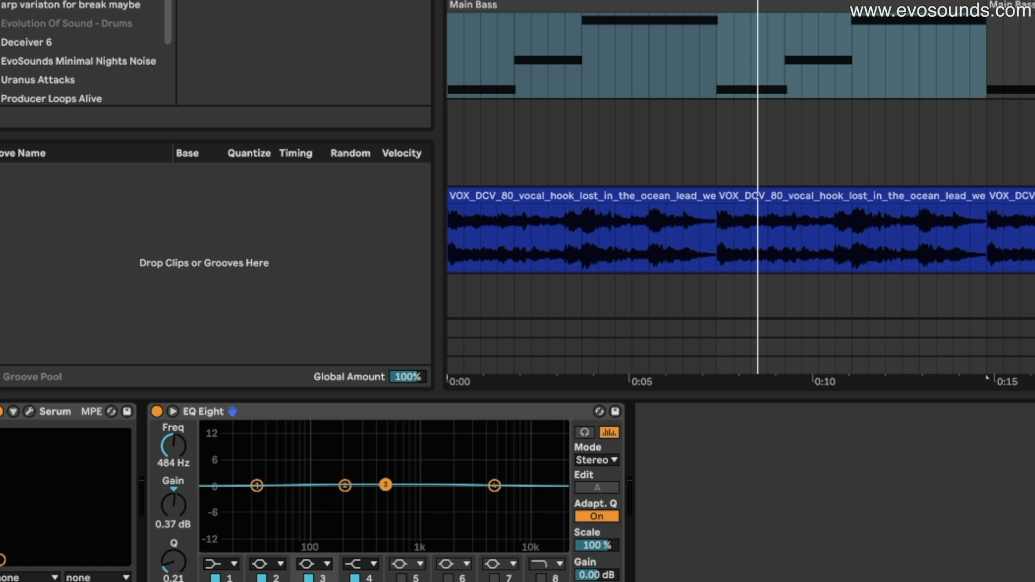
- Switch EQ Eight to M/S mode and cut band 3 of the Mid channel by about 6 dB near 550 Hz
{"action": "left_click", "coordinate": [593, 502]}
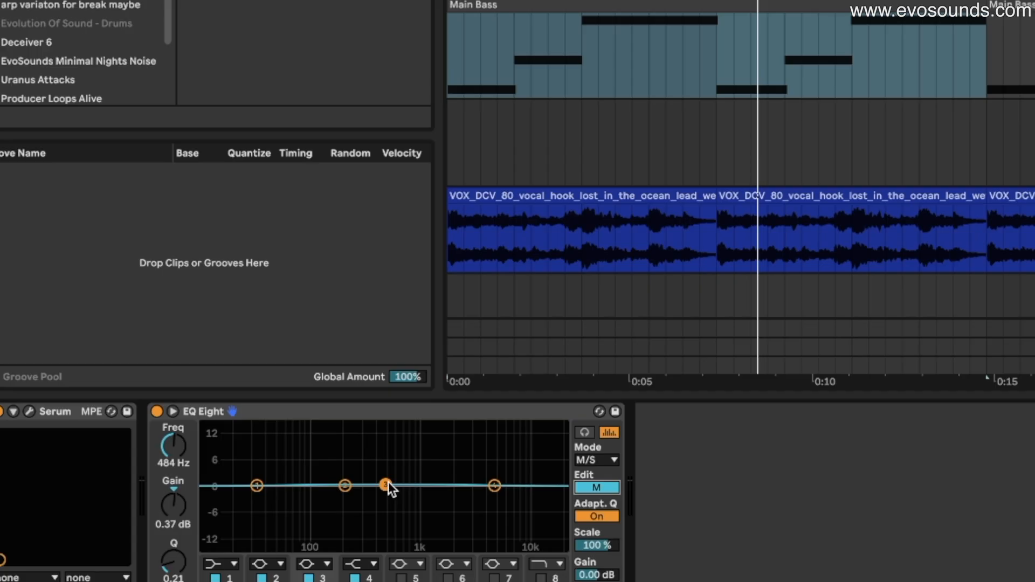
{"action": "left_click_drag", "start_coordinate": [388, 485], "coordinate": [392, 510]}
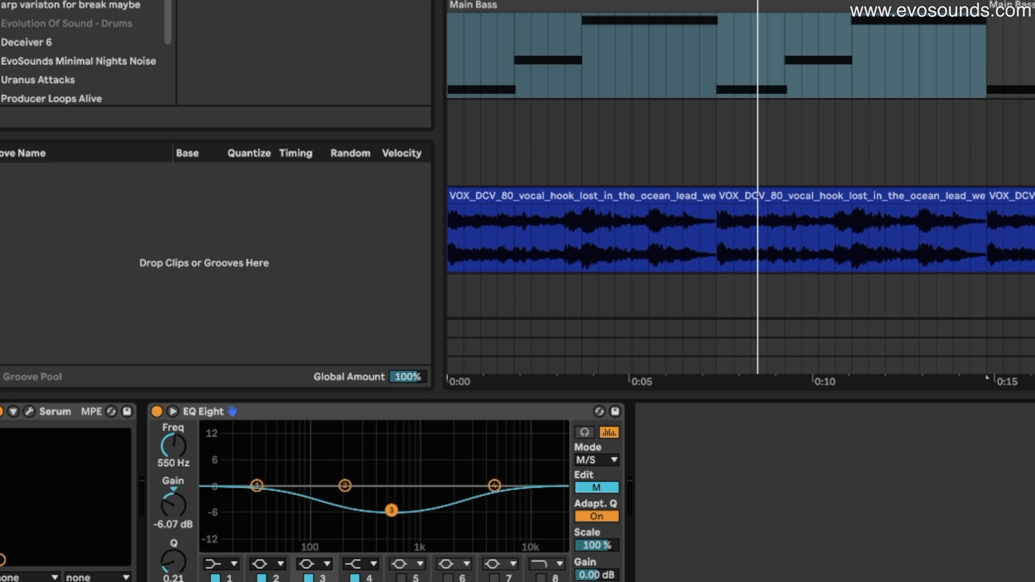
{"action": "left_click_drag", "start_coordinate": [391, 512], "coordinate": [389, 514]}
{"action": "key", "text": "space"}
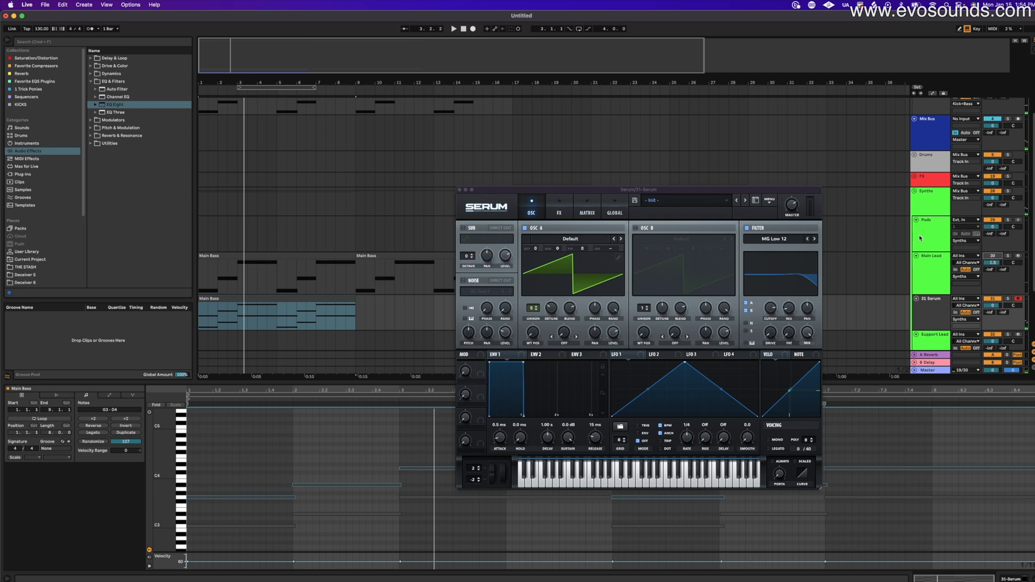
- Set oscillator A's octave to -1 in the 31-Serum synth and lower that track's volume during playback
{"action": "left_click_drag", "start_coordinate": [534, 248], "coordinate": [535, 259]}
{"action": "key", "text": "space"}
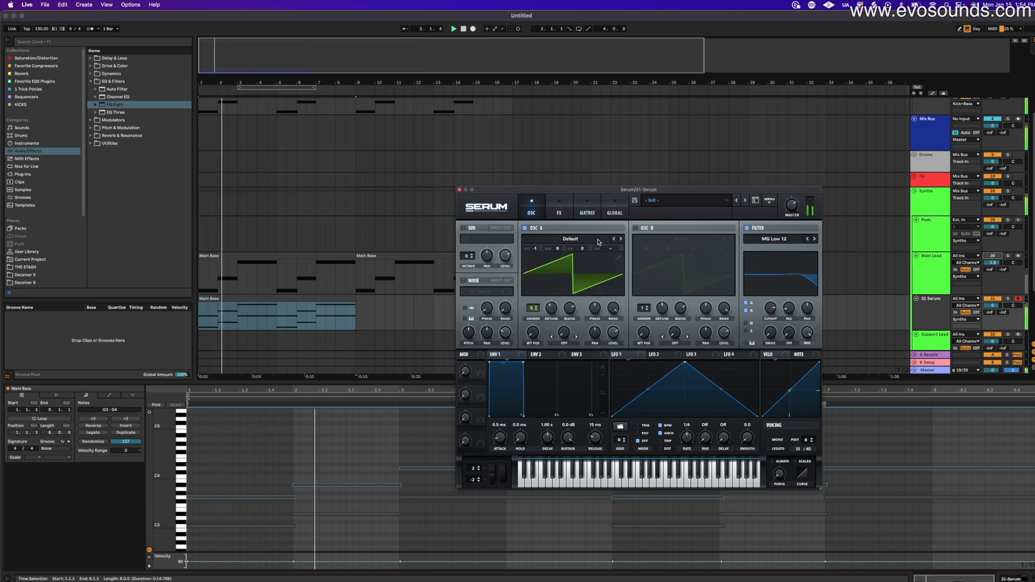
{"action": "scroll", "coordinate": [994, 287], "scroll_direction": "down", "scroll_amount": 1}
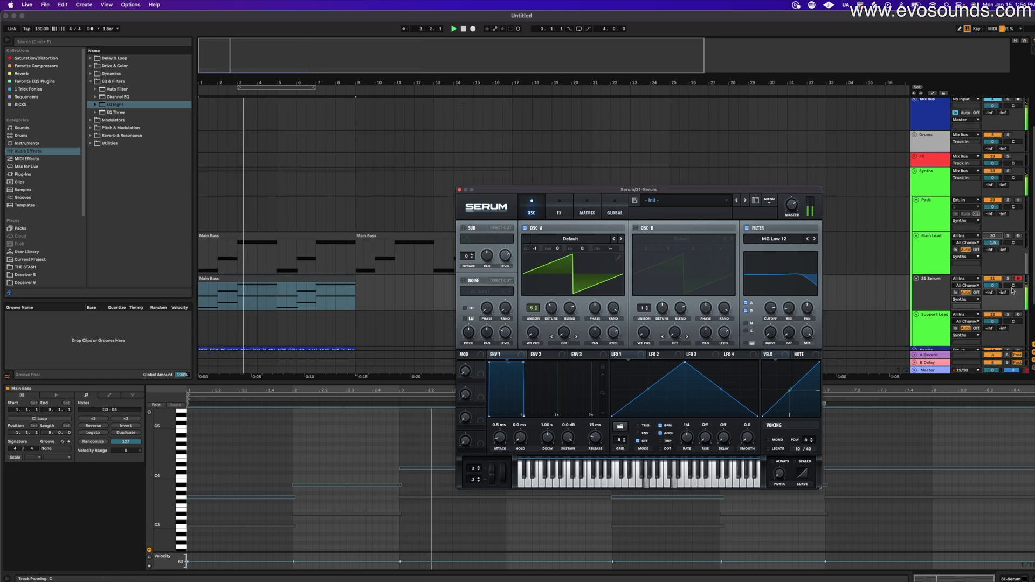
{"action": "left_click_drag", "start_coordinate": [994, 289], "coordinate": [995, 296]}
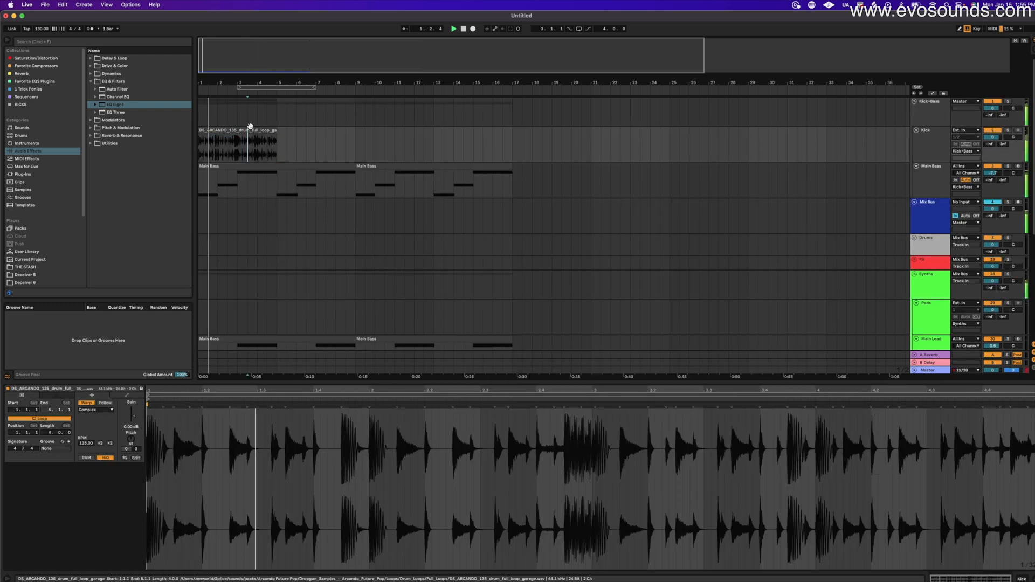
- Duplicate the drum loop clip on the Kick track three times, filling it up to bar 17
{"action": "key", "text": "super+d"}
{"action": "key", "text": "super+d"}
{"action": "key", "text": "super+d"}
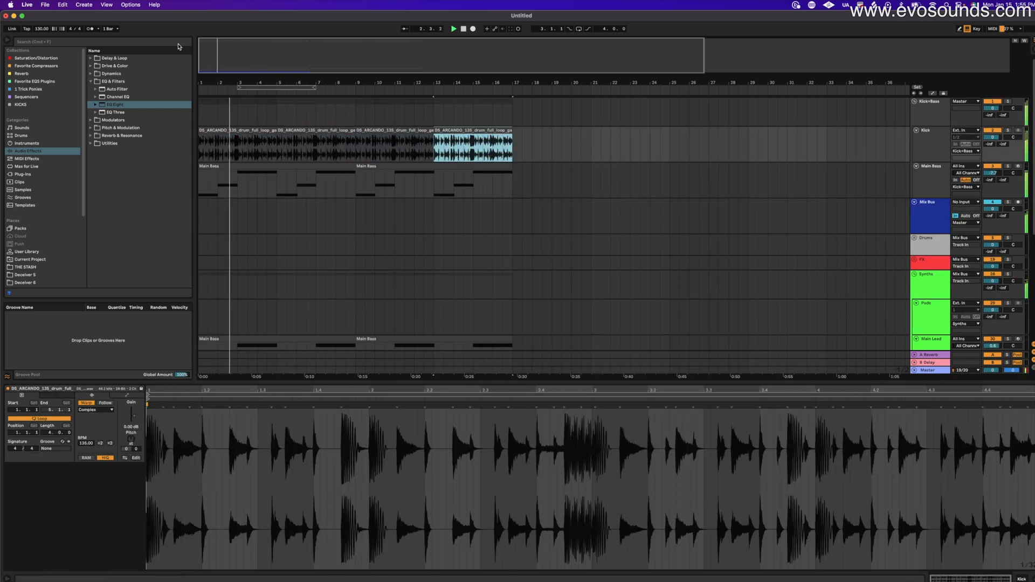
- Add a Compressor to the 31-Serum track, sidechained from Kick, with its sidechain filter set to low-pass at 119 Hz
{"action": "key", "text": "super+f"}
{"action": "type", "text": "COMPRE"}
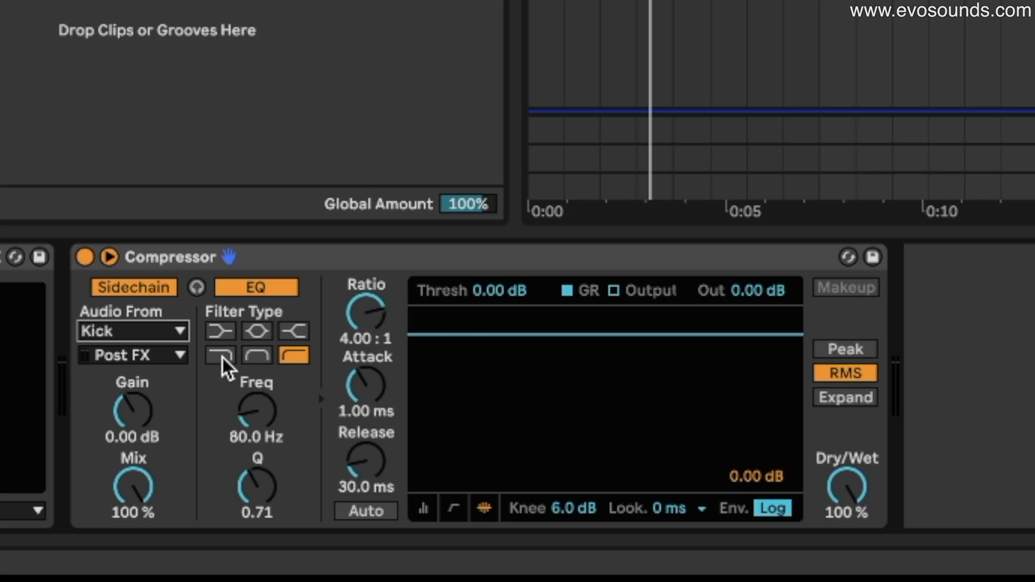
{"action": "left_click", "coordinate": [222, 356]}
{"action": "left_click_drag", "start_coordinate": [239, 384], "coordinate": [248, 401]}
{"action": "left_click_drag", "start_coordinate": [242, 362], "coordinate": [242, 340]}
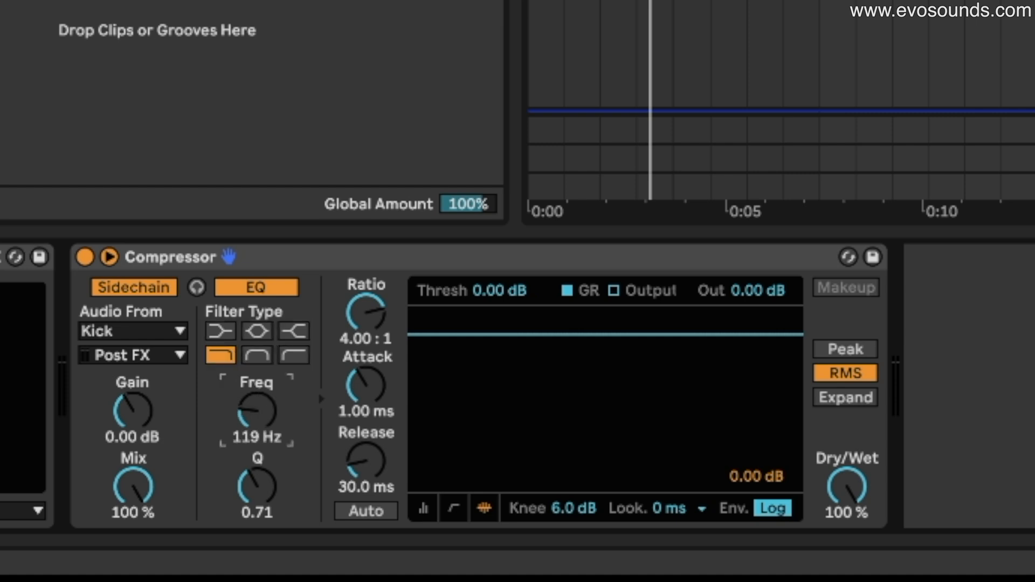
- Show the Compressor's level meters, set its ratio to 9:1 and lower the threshold to about -34 dB
{"action": "left_click", "coordinate": [424, 508]}
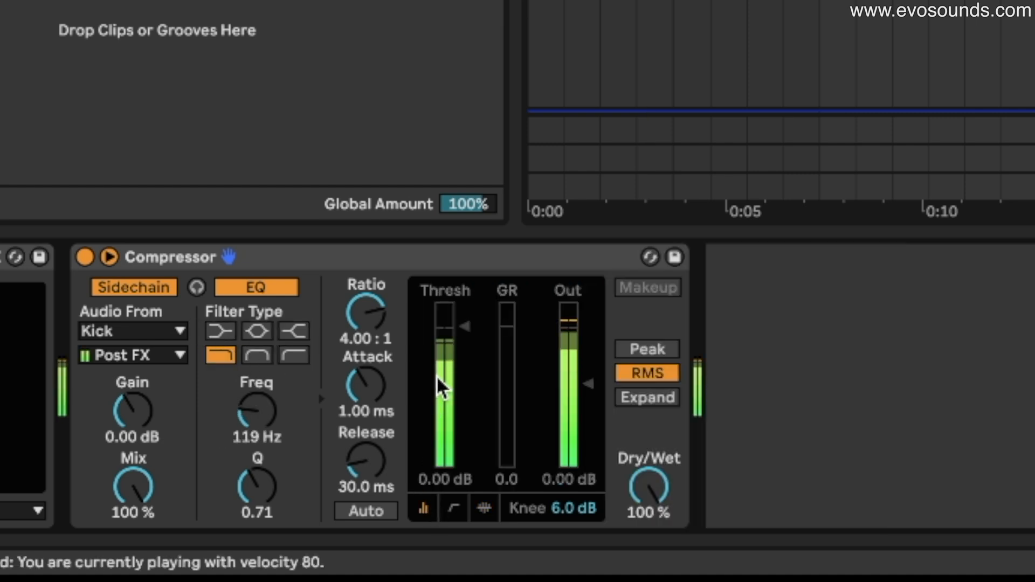
{"action": "left_click_drag", "start_coordinate": [381, 319], "coordinate": [381, 302]}
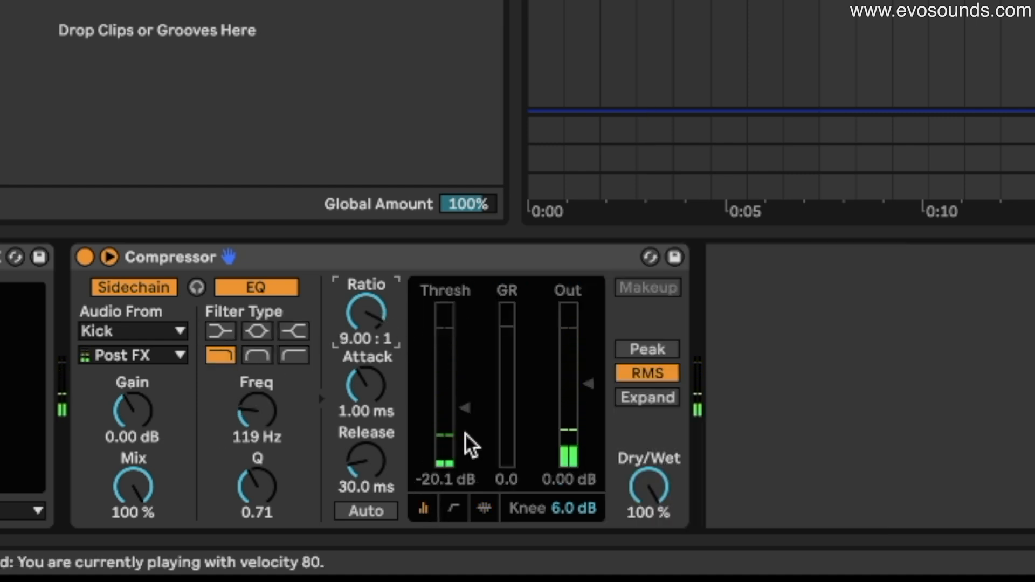
{"action": "left_click_drag", "start_coordinate": [462, 439], "coordinate": [463, 469]}
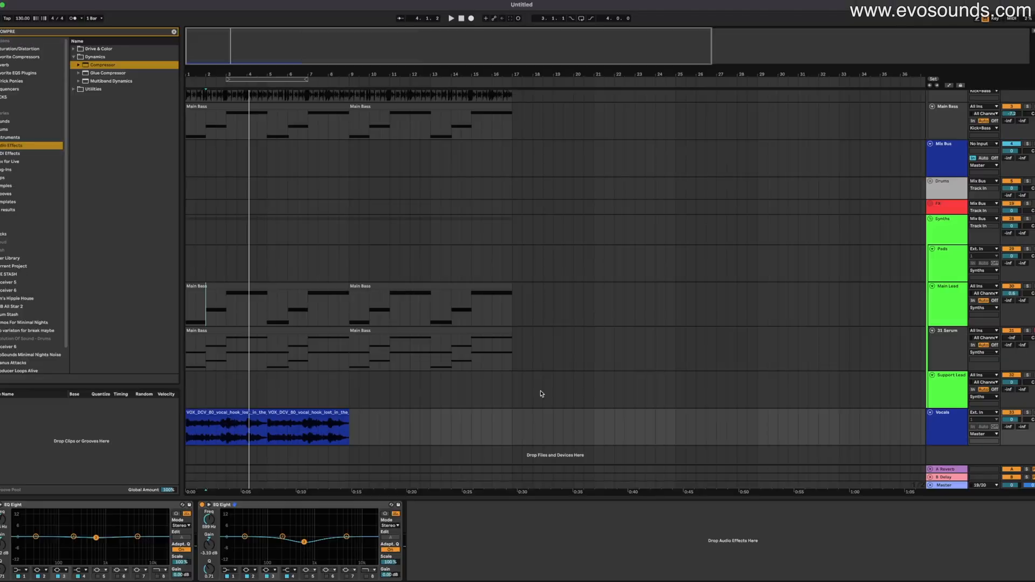
- Duplicate the second vocal hook clip twice so the Vocals track extends to bar 17
{"action": "key", "text": "space"}
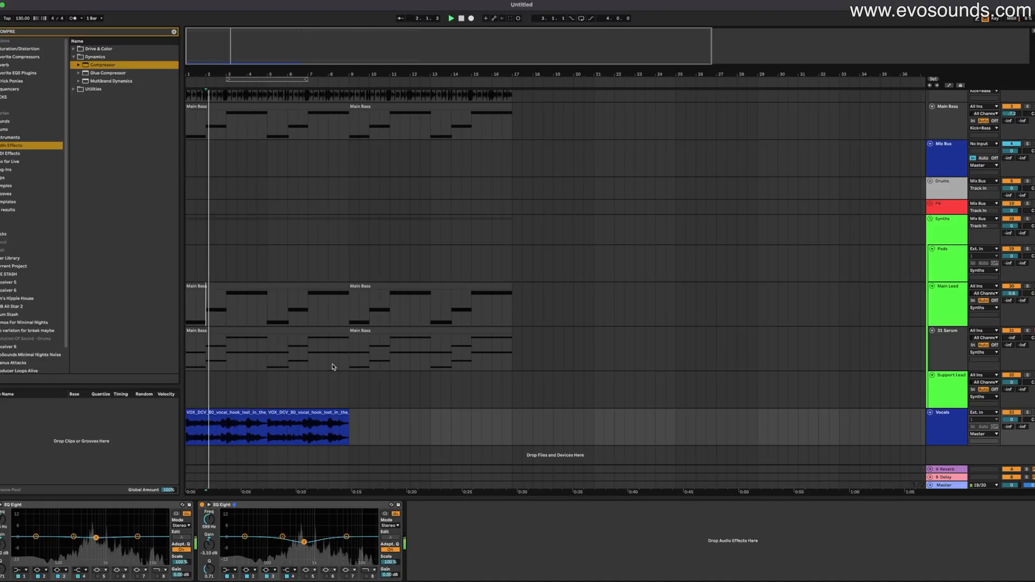
{"action": "left_click", "coordinate": [271, 413]}
{"action": "key", "text": "super+d"}
{"action": "key", "text": "super+d"}
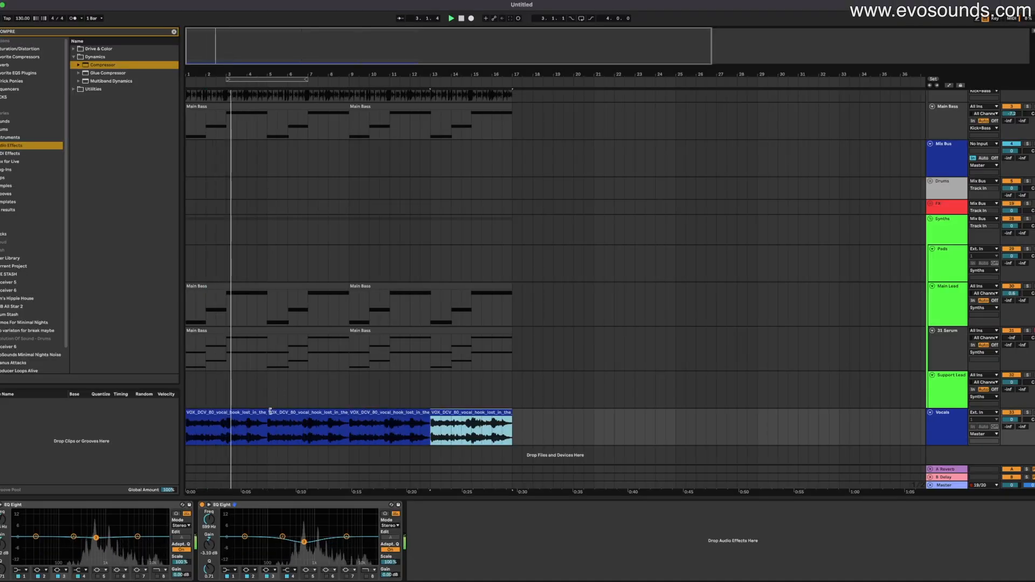
{"action": "left_click_drag", "start_coordinate": [206, 73], "coordinate": [212, 93]}
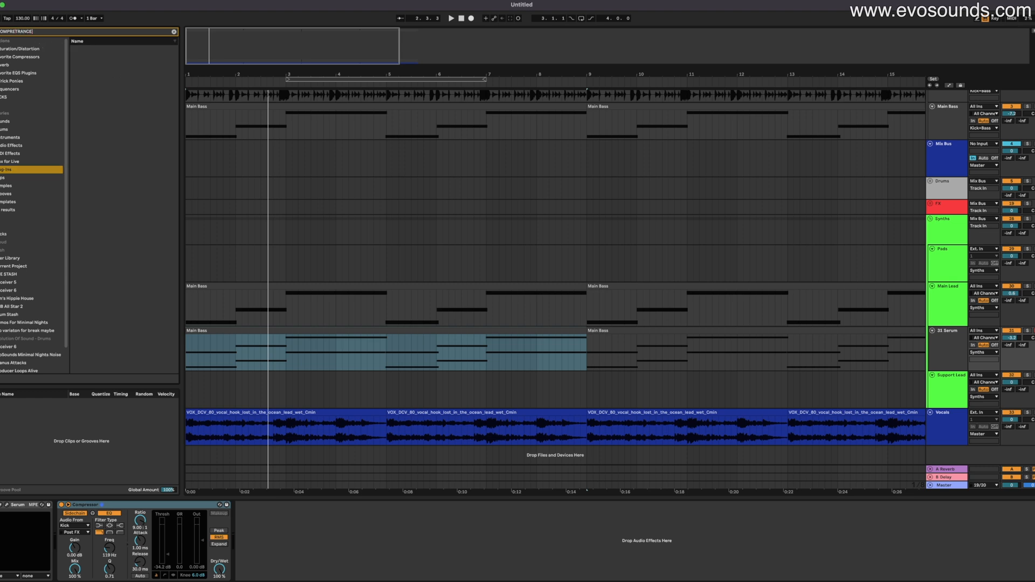
- Add the kHs Trance Gate effect to the 31-Serum track and play the arrangement back with it
{"action": "key", "text": "space"}
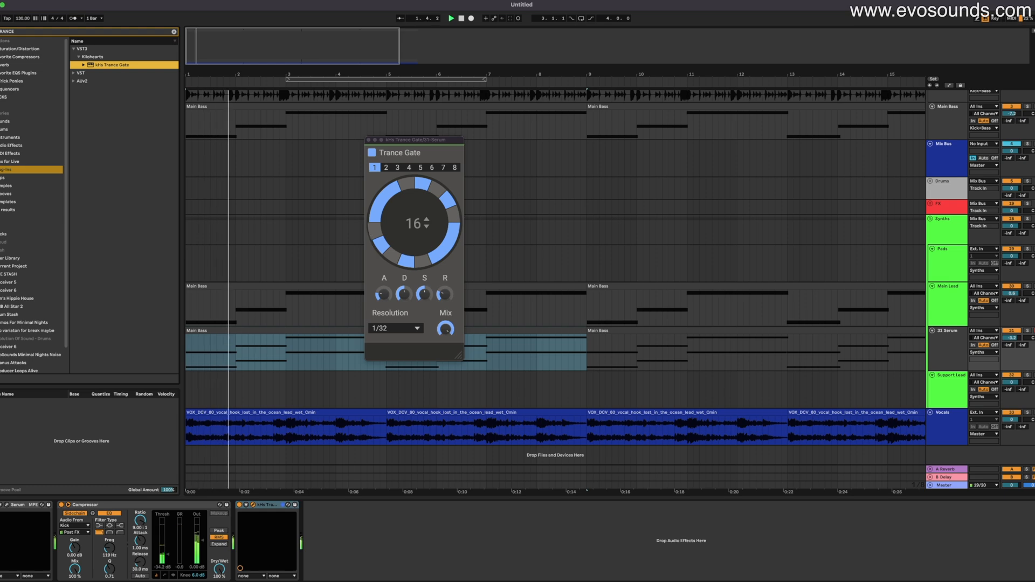
{"action": "scroll", "coordinate": [1021, 339], "scroll_direction": "up", "scroll_amount": 2}
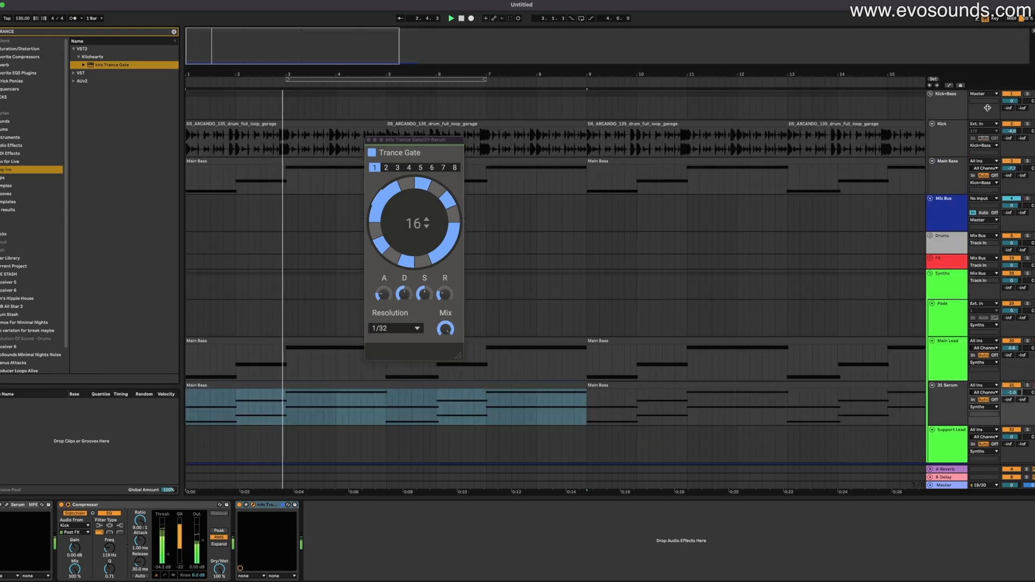
- Transpose all notes of the first Main Bass clip on the 31-Serum track up one octave during playback
{"action": "key", "text": "Tab"}
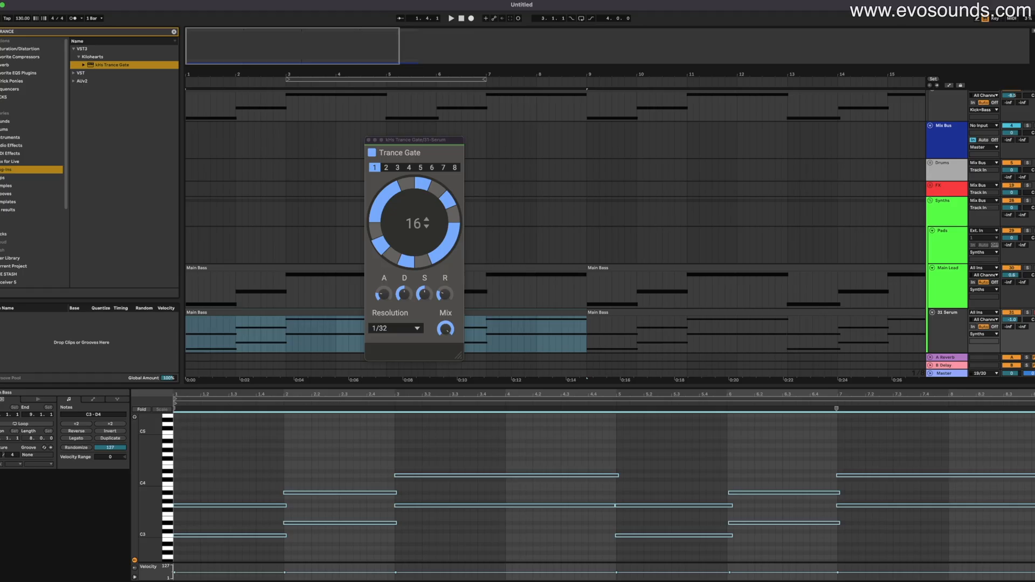
{"action": "key", "text": "shift+Up"}
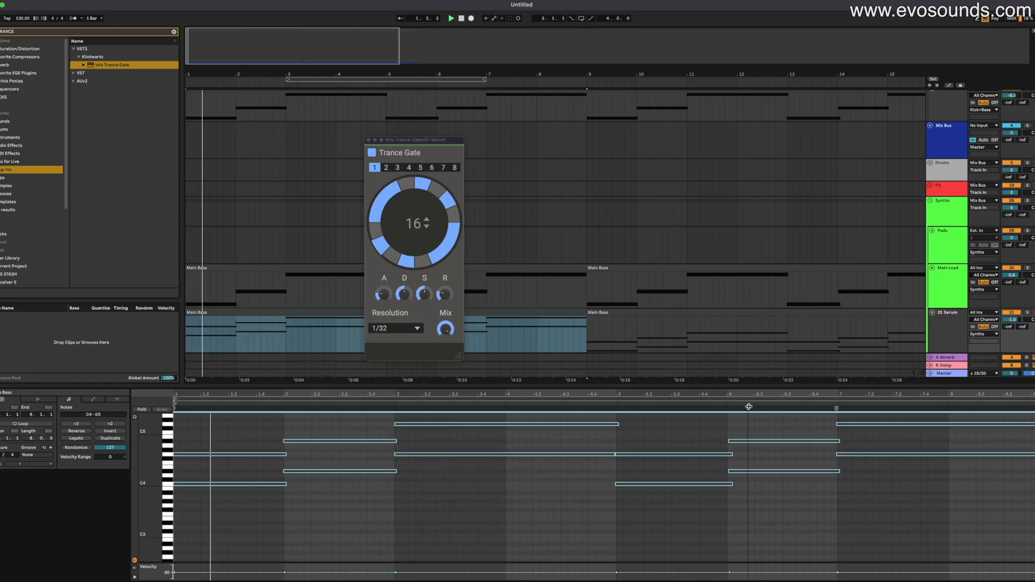
{"action": "key", "text": "shift+Up"}
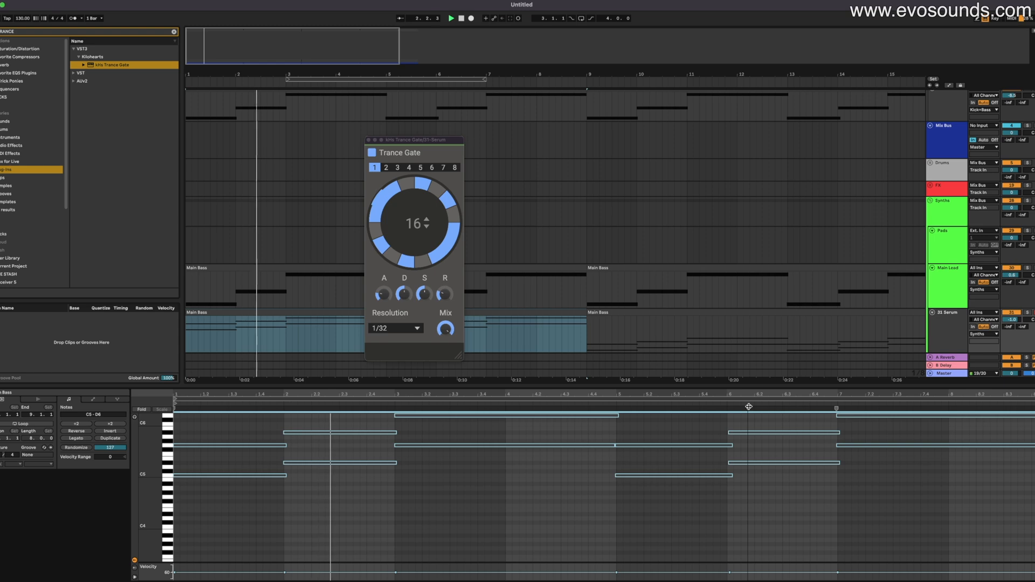
{"action": "key", "text": "shift+Down"}
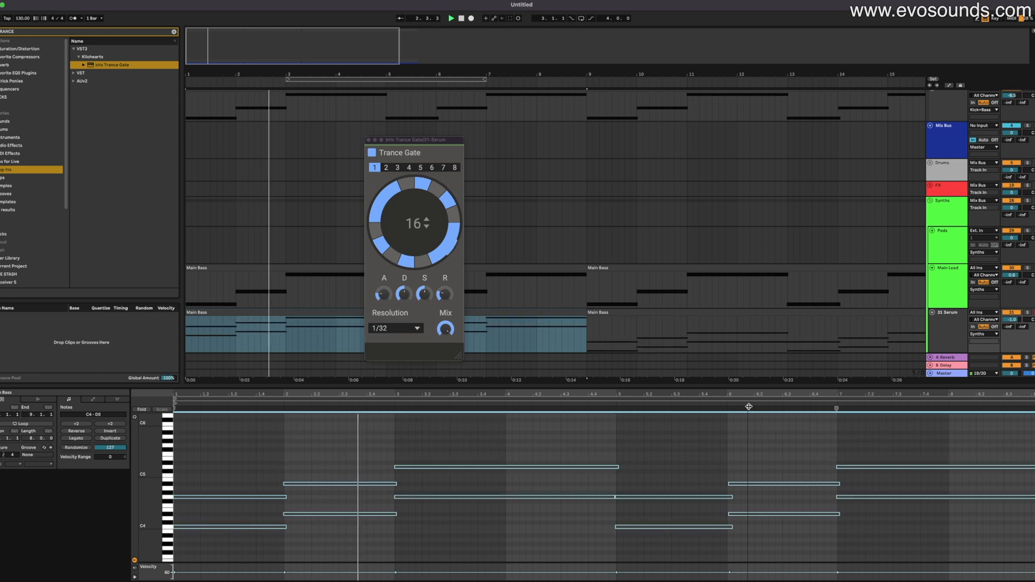
- In Diva on the Support Lead track, set Effect 1 to Delay1 and Effect 2 to Plate2, then close the plug-in window
{"action": "left_click", "coordinate": [978, 337]}
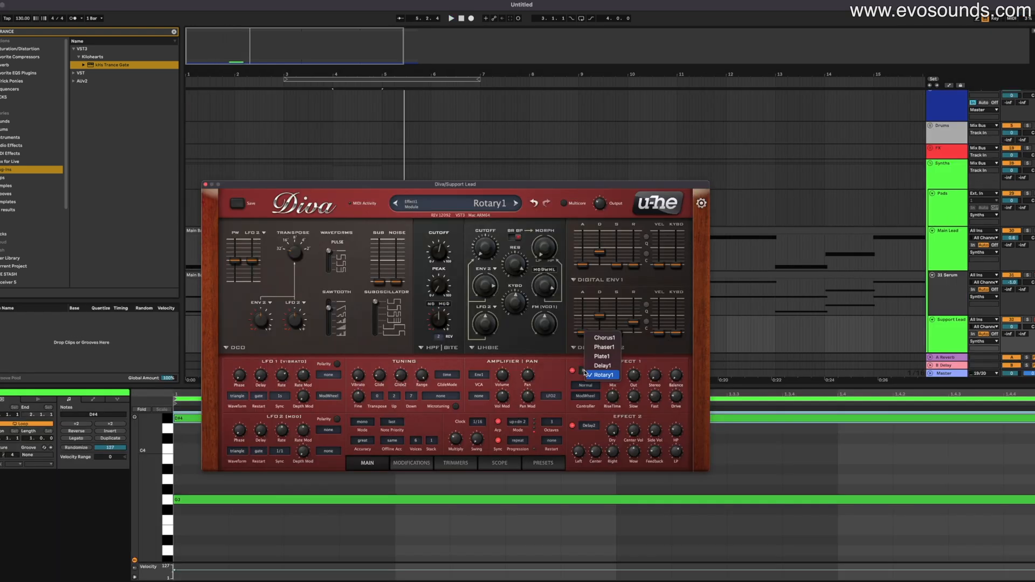
{"action": "left_click", "coordinate": [609, 420]}
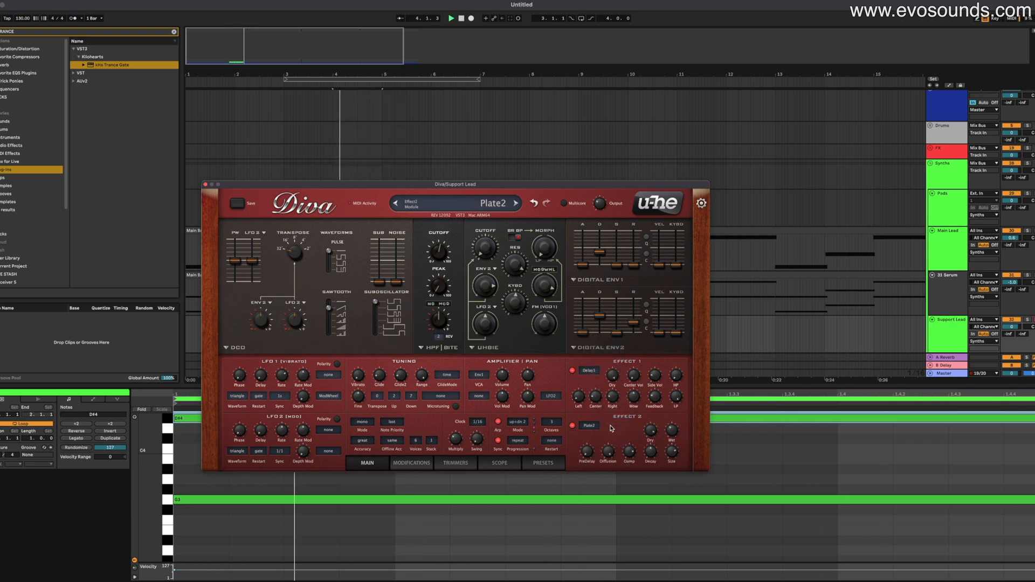
{"action": "left_click", "coordinate": [205, 184]}
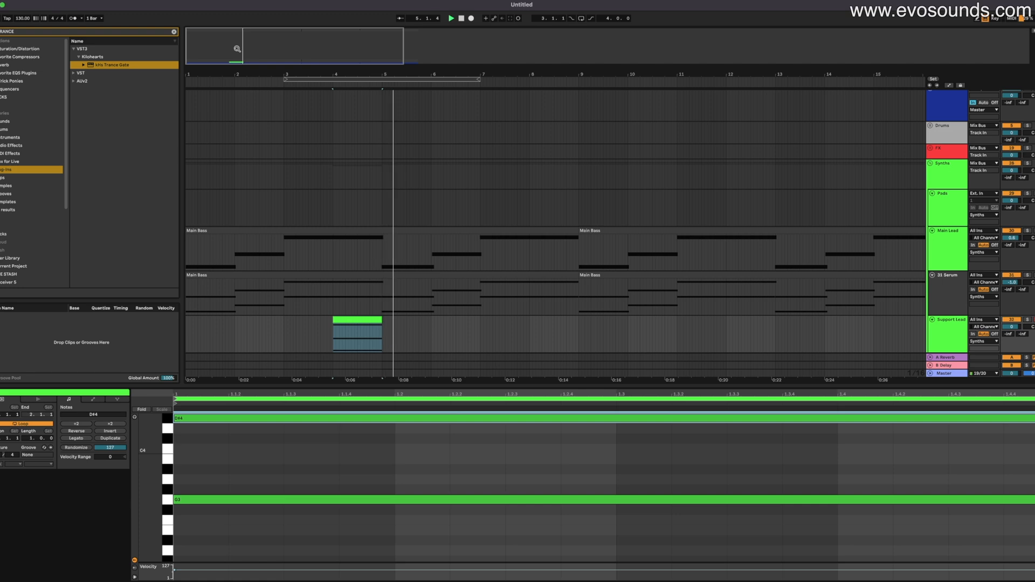
- Reduce the vocals after bar 9 to one-bar snippets at bars 9 and 13, and copy the Support Lead clip to bar 8
{"action": "left_click_drag", "start_coordinate": [237, 49], "coordinate": [290, 145]}
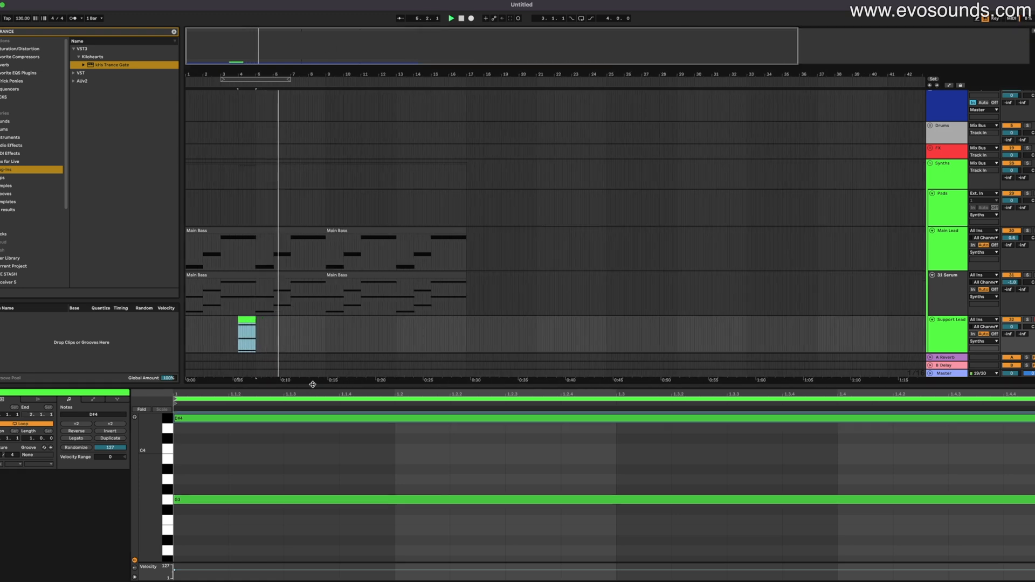
{"action": "left_click_drag", "start_coordinate": [313, 384], "coordinate": [312, 563]}
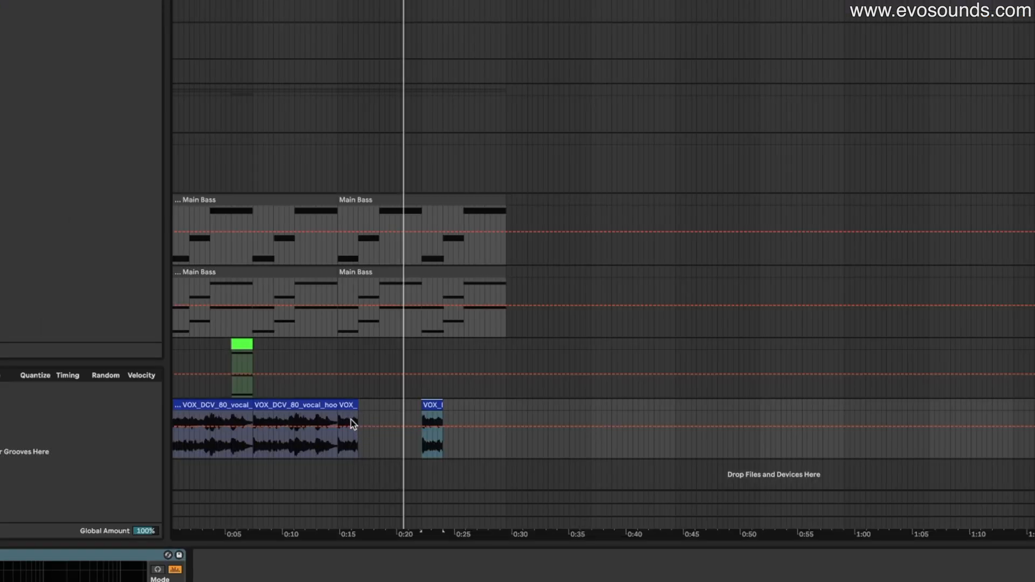
{"action": "left_click", "coordinate": [350, 404]}
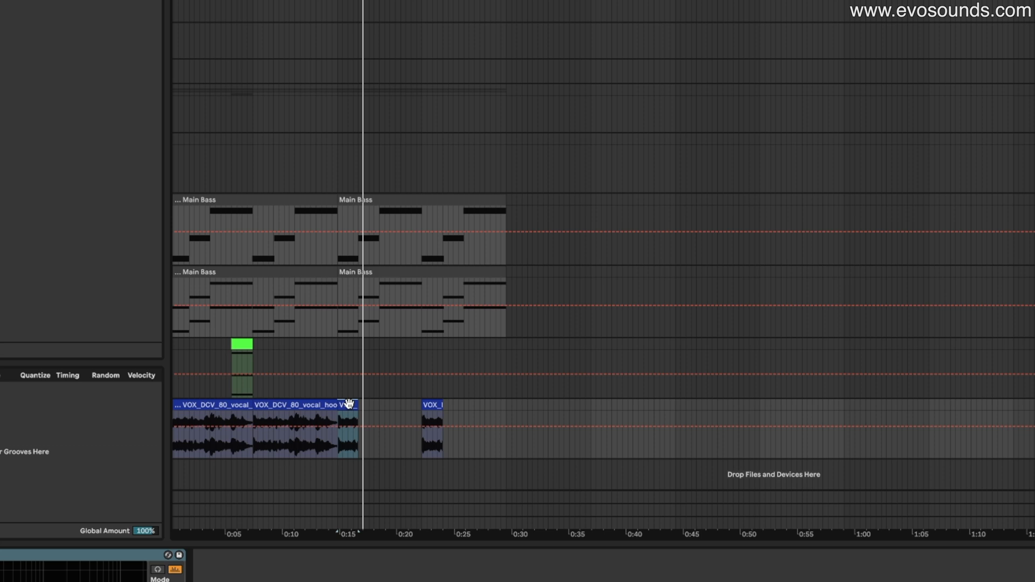
{"action": "key", "text": "space"}
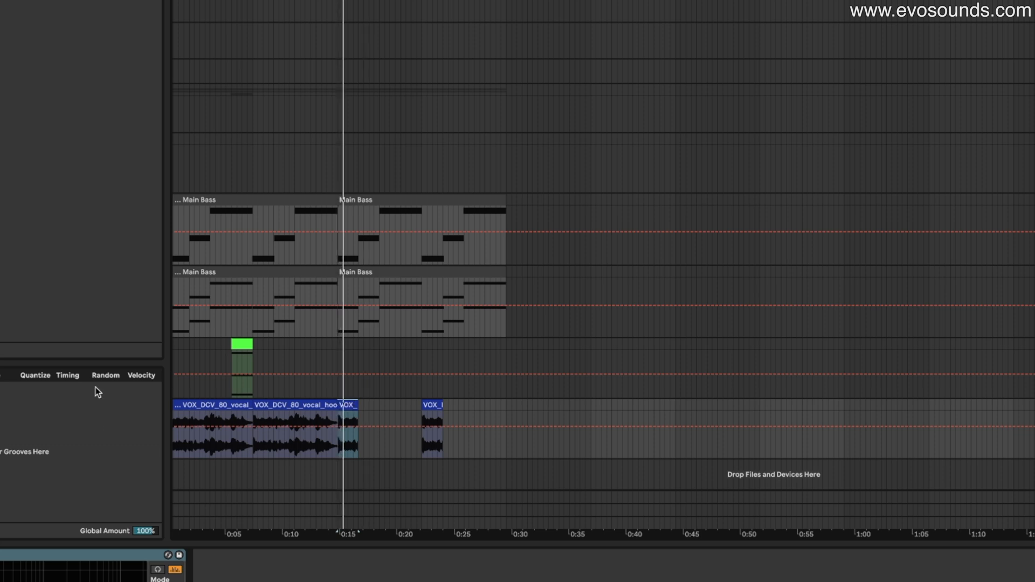
{"action": "key", "text": "space"}
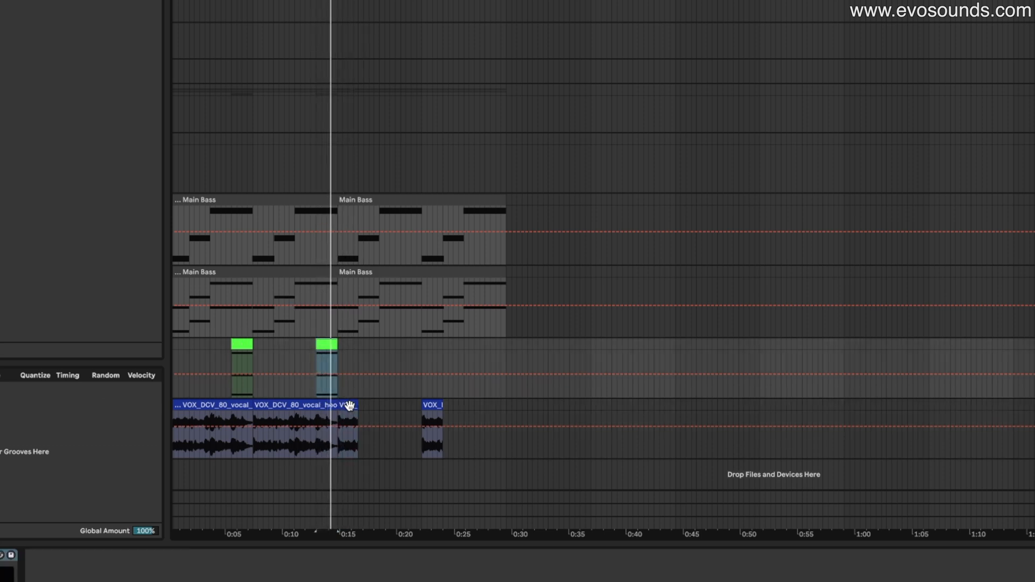
{"action": "key", "text": "plus"}
{"action": "key", "text": "plus"}
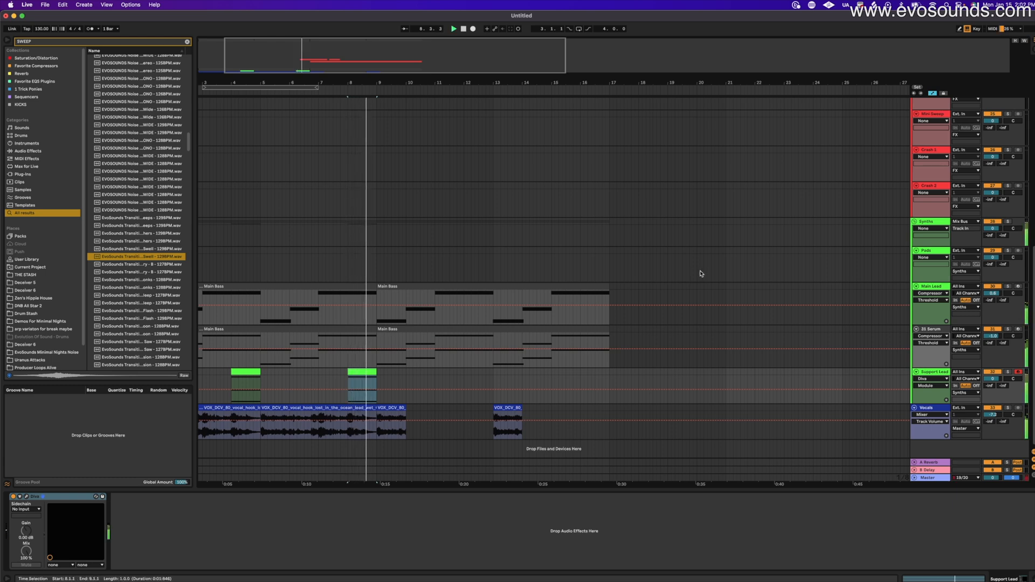
- Insert a MIDI track named main melody with Serum and load the LD - Basic Biatch lead preset from Odyssey EvoSounds
{"action": "key", "text": "super+shift+t"}
{"action": "type", "text": "main melody"}
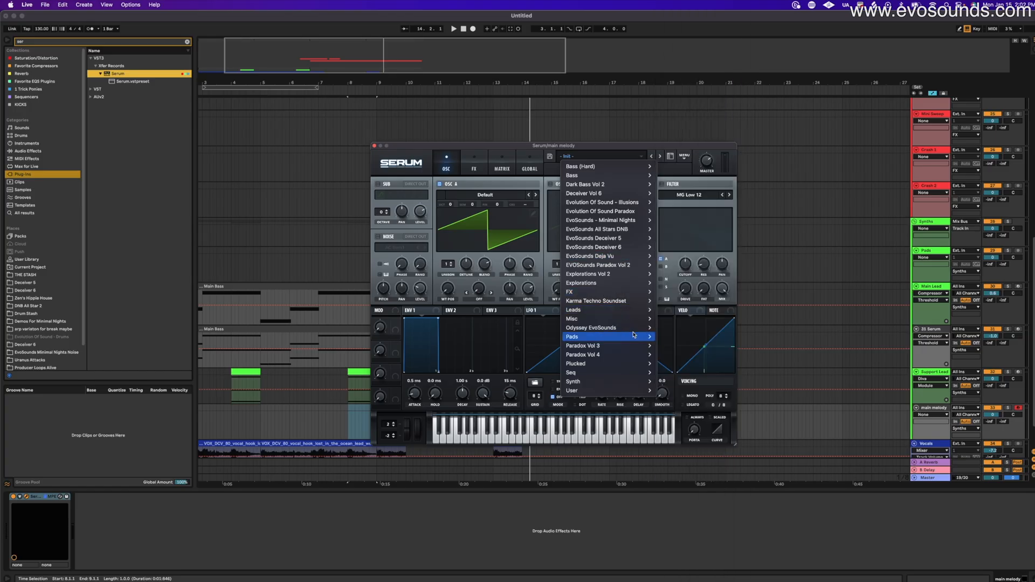
{"action": "mouse_move", "coordinate": [632, 330]}
{"action": "mouse_move", "coordinate": [669, 346]}
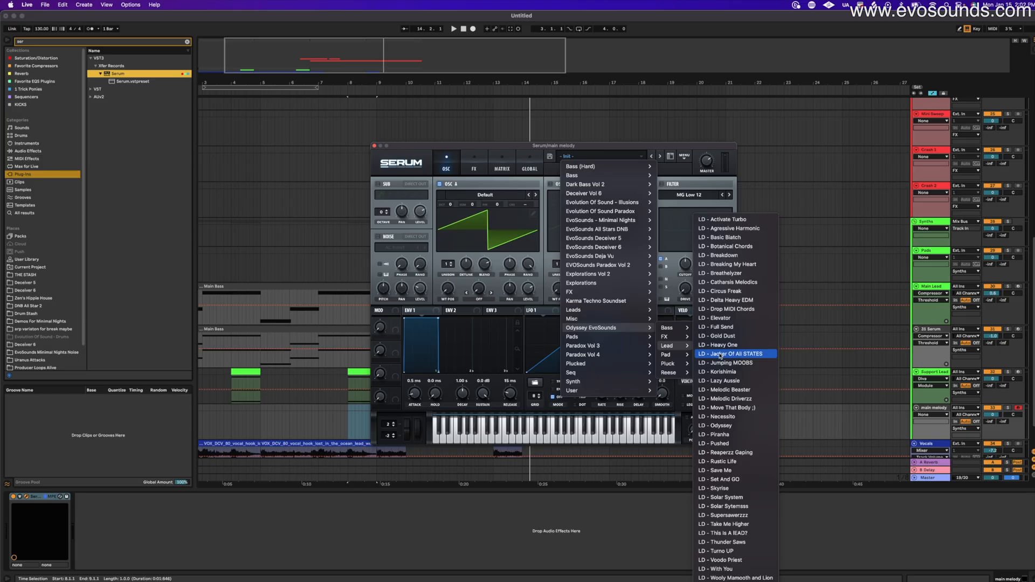
{"action": "left_click", "coordinate": [747, 242]}
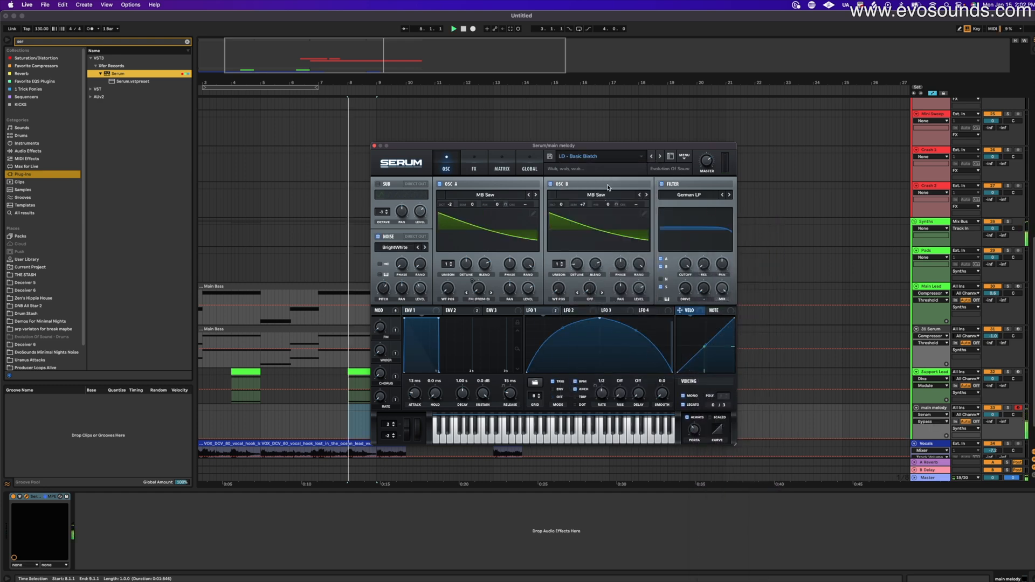
- Switch the main melody Serum to the LD - Piranha preset and record the melody
{"action": "key", "text": "z"}
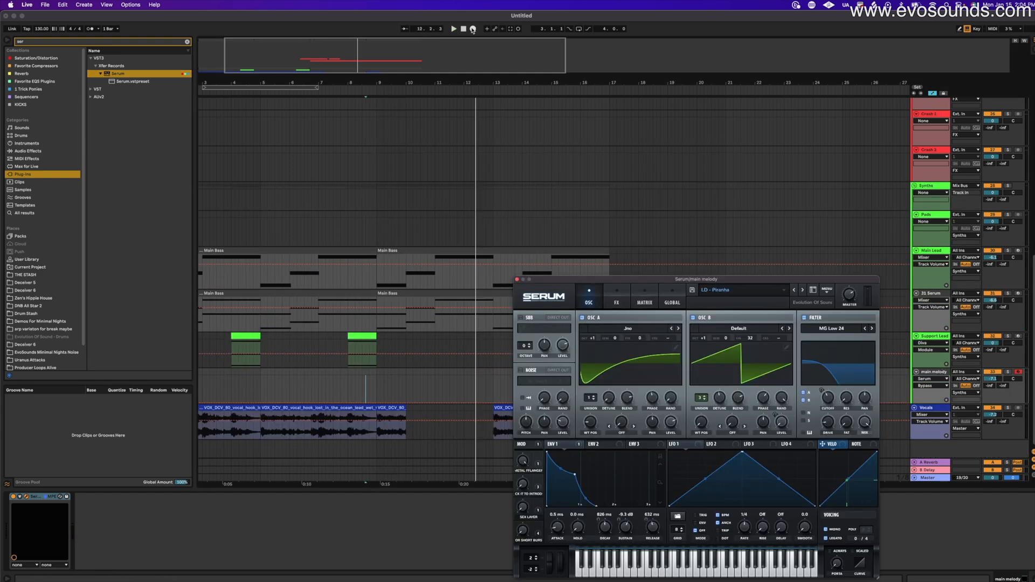
{"action": "left_click", "coordinate": [473, 30]}
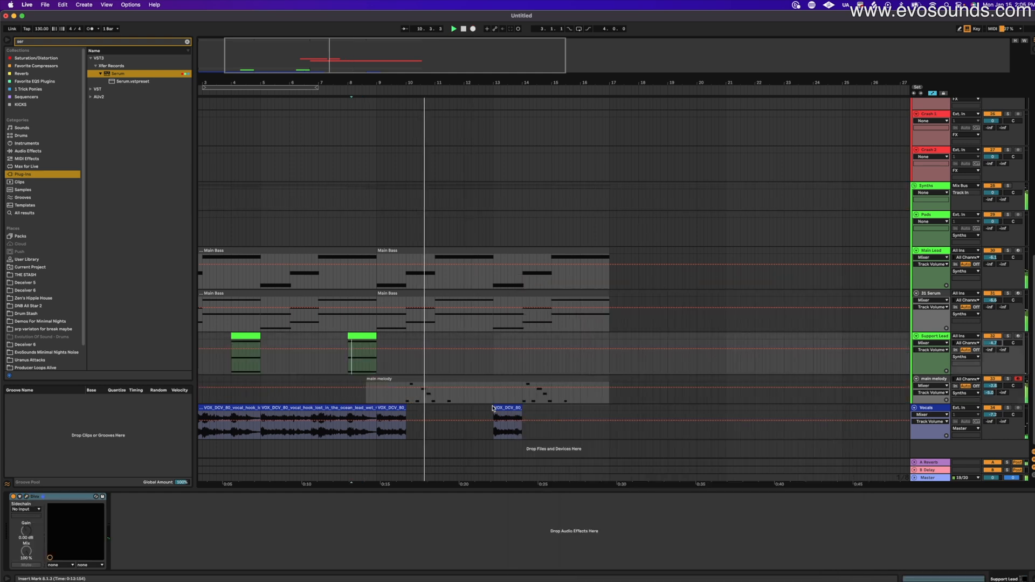
- Edit the closing notes of the Main Bass clip at bar 12 on the second main melody track and check them by playback
{"action": "scroll", "coordinate": [539, 269], "scroll_direction": "up", "scroll_amount": 10}
{"action": "left_click_drag", "start_coordinate": [606, 373], "coordinate": [495, 373]}
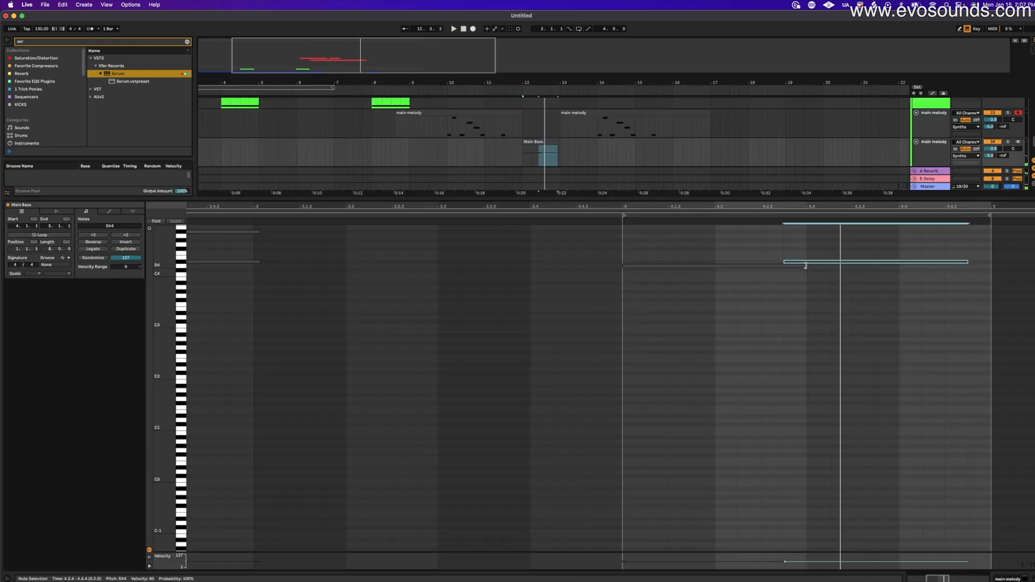
{"action": "key", "text": "space"}
{"action": "left_click_drag", "start_coordinate": [806, 266], "coordinate": [796, 239]}
{"action": "key", "text": "space"}
{"action": "key", "text": "space"}
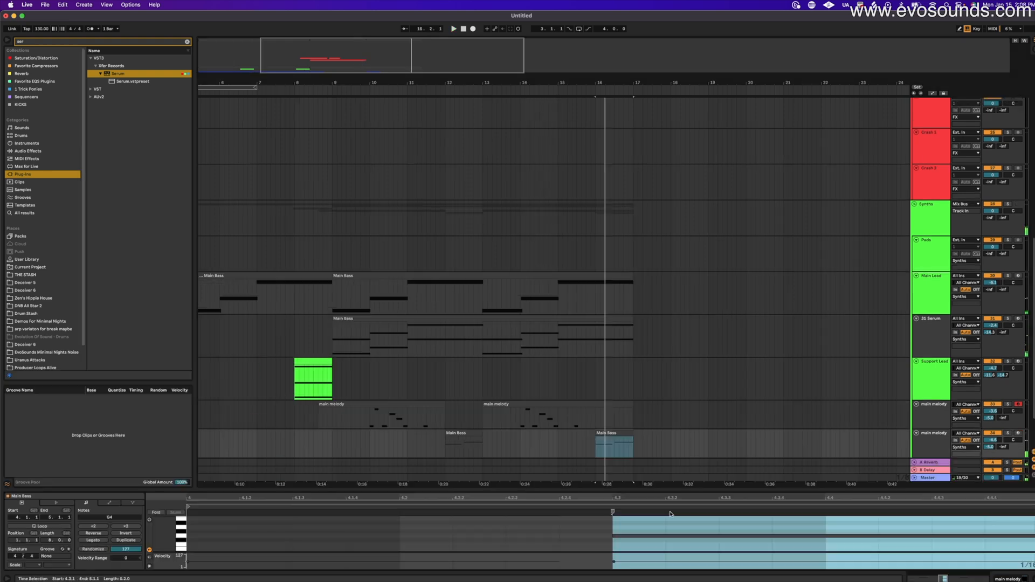
- Lower the G4 note in the second half of the bar 16 Main Bass clip two semitones to F4 and listen back
{"action": "key", "text": "space"}
{"action": "left_click_drag", "start_coordinate": [671, 519], "coordinate": [678, 579]}
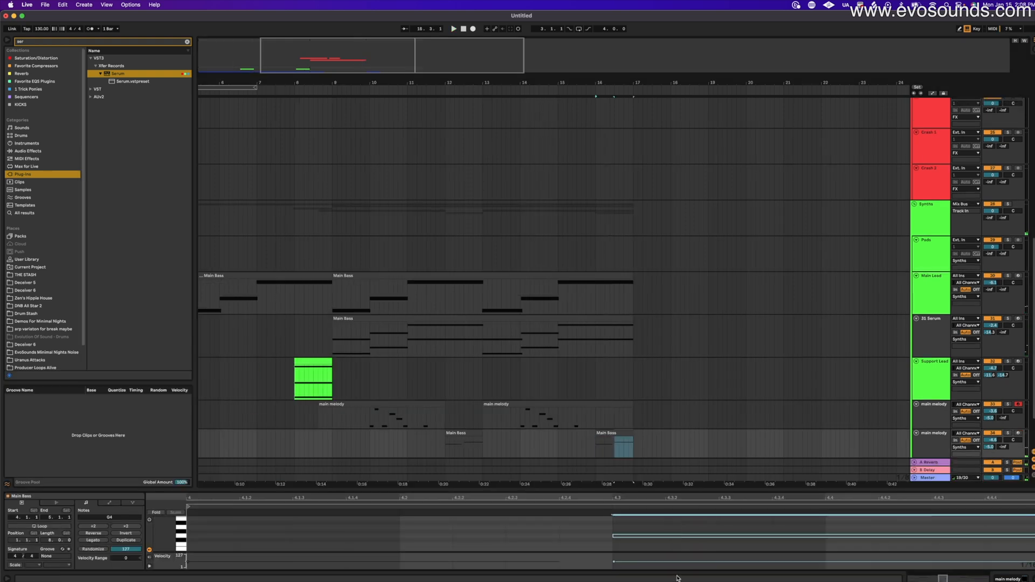
{"action": "key", "text": "Down"}
{"action": "key", "text": "Down"}
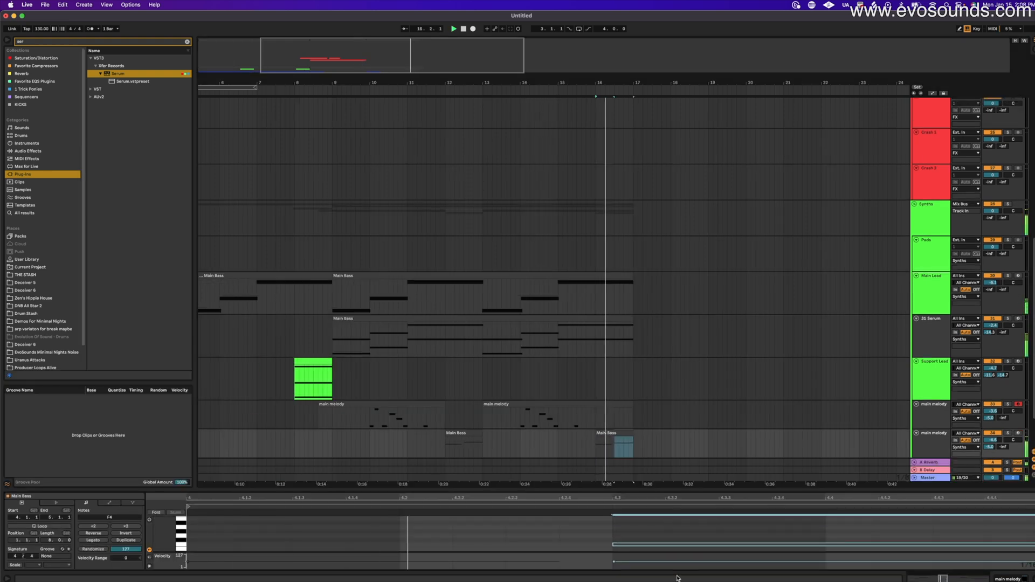
{"action": "key", "text": "space"}
{"action": "left_click", "coordinate": [611, 442]}
- Duplicate the Kick drum loops and Main Bass clip spanning bars 9 to 17 so they continue from bar 17
{"action": "scroll", "coordinate": [620, 430], "scroll_direction": "up", "scroll_amount": 10}
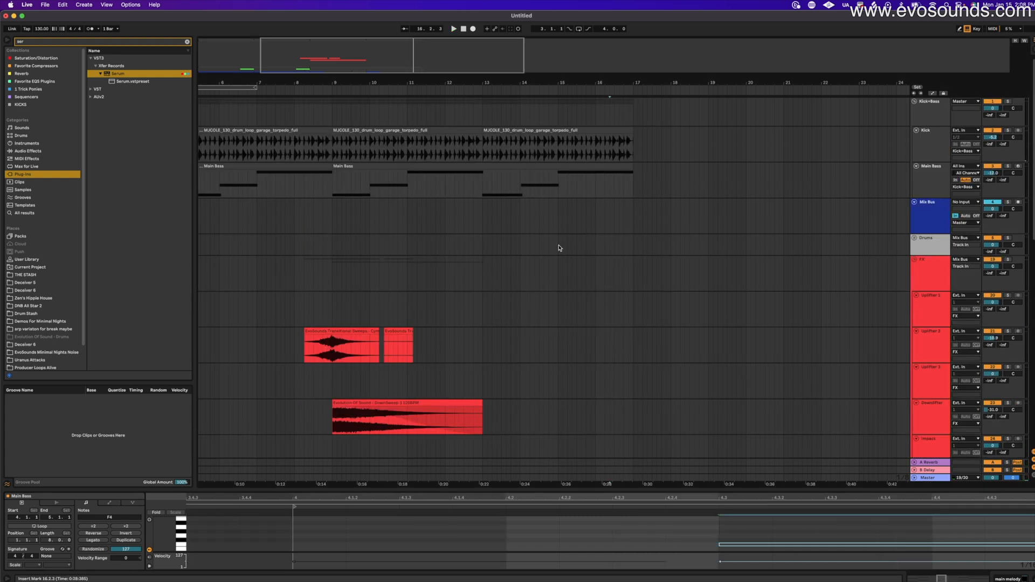
{"action": "left_click", "coordinate": [566, 135]}
{"action": "left_click", "coordinate": [563, 165], "text": "shift"}
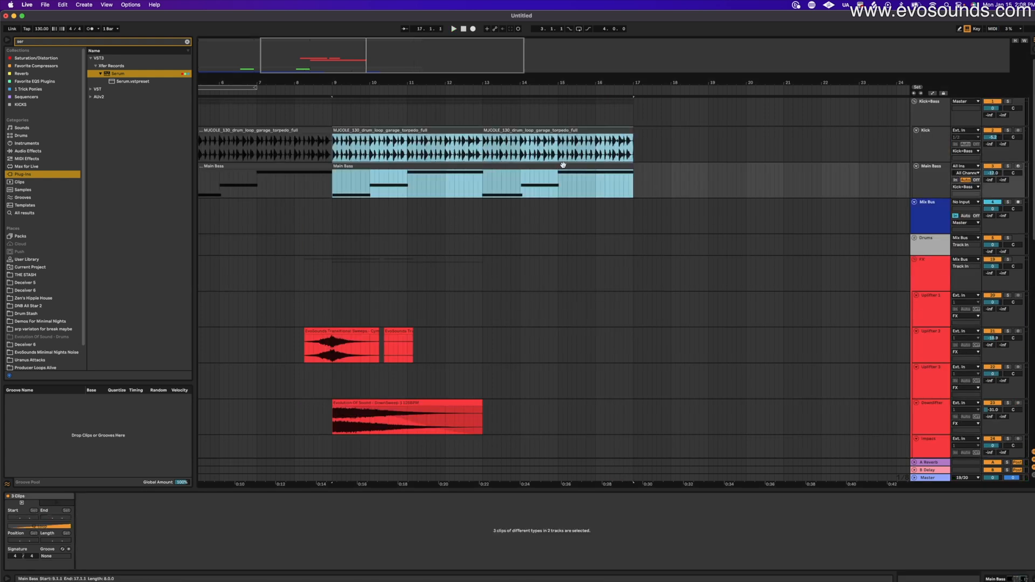
{"action": "key", "text": "super+d"}
- Copy the full vocal hook clip at bar 5 to bar 17 on the Vocals track
{"action": "scroll", "coordinate": [532, 224], "scroll_direction": "down", "scroll_amount": 10}
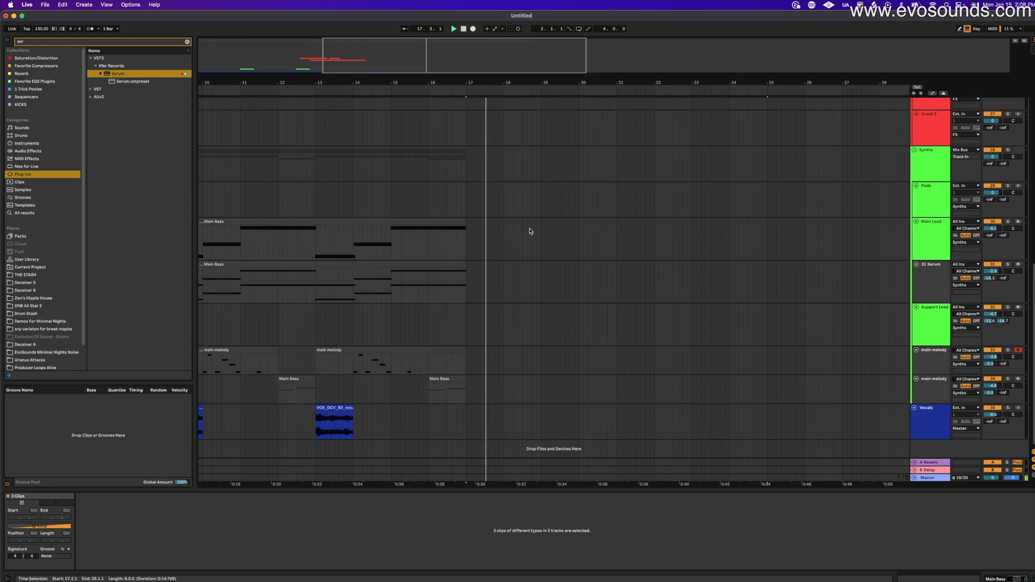
{"action": "scroll", "coordinate": [430, 387], "scroll_direction": "up", "scroll_amount": 3}
{"action": "scroll", "coordinate": [429, 388], "scroll_direction": "left", "scroll_amount": 10}
{"action": "scroll", "coordinate": [437, 389], "scroll_direction": "down", "scroll_amount": 5}
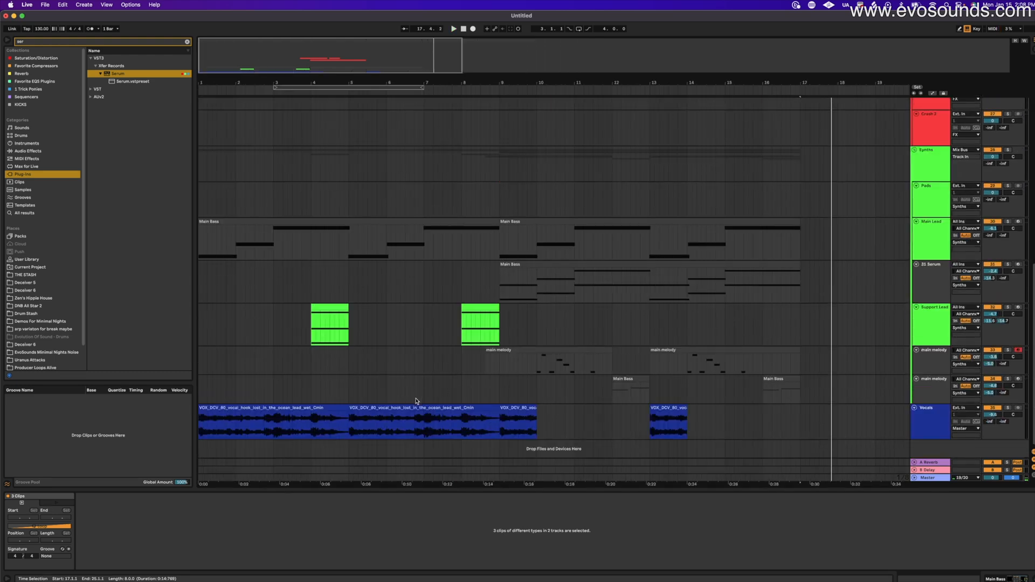
{"action": "left_click", "coordinate": [406, 412]}
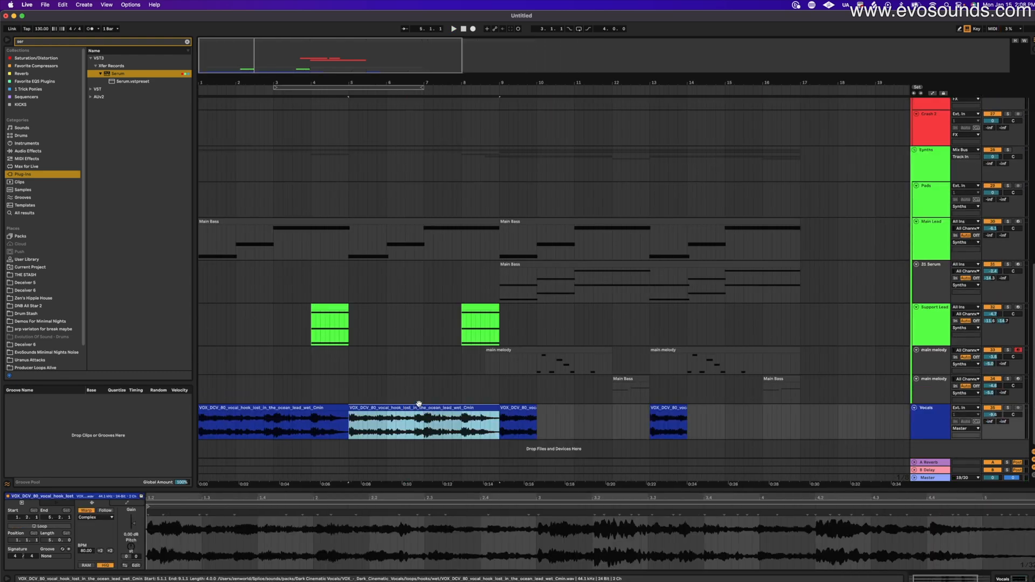
{"action": "scroll", "coordinate": [419, 403], "scroll_direction": "right", "scroll_amount": 5}
{"action": "left_click", "coordinate": [641, 423]}
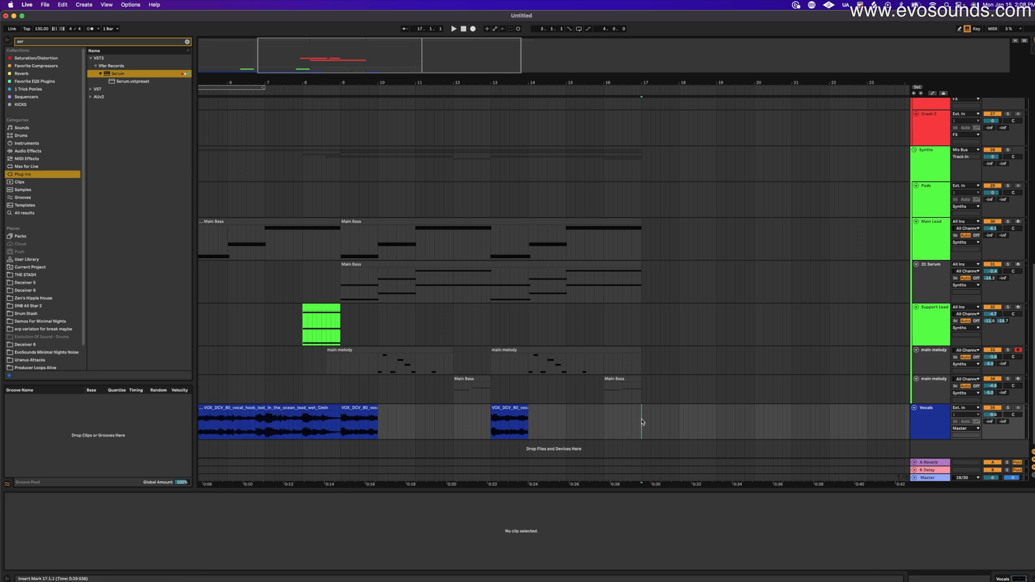
{"action": "key", "text": "super+v"}
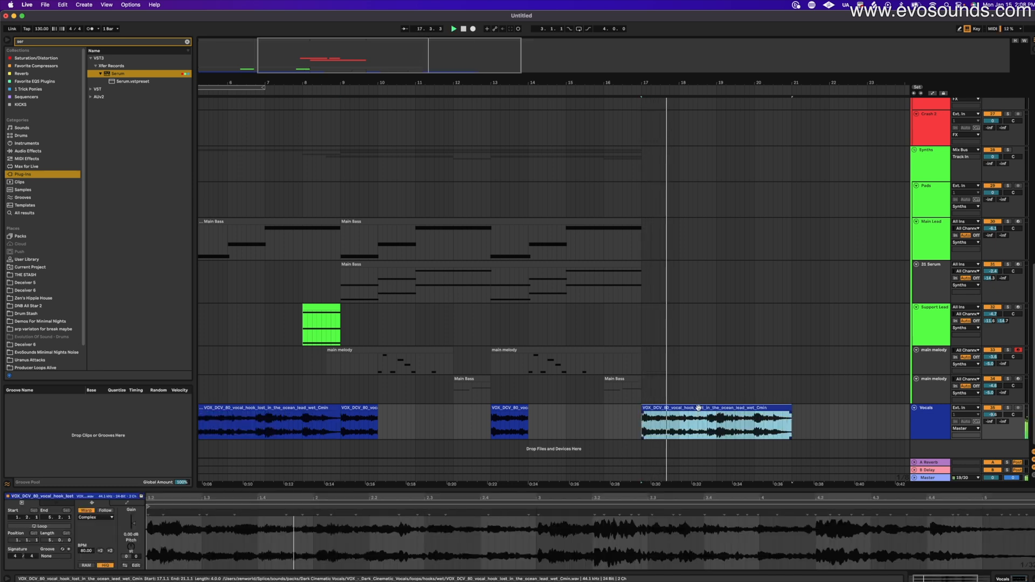
- Show the Device On automation of the EQ Eight on the Kick+Bass group
{"action": "left_click", "coordinate": [589, 323]}
{"action": "scroll", "coordinate": [752, 244], "scroll_direction": "up", "scroll_amount": 10}
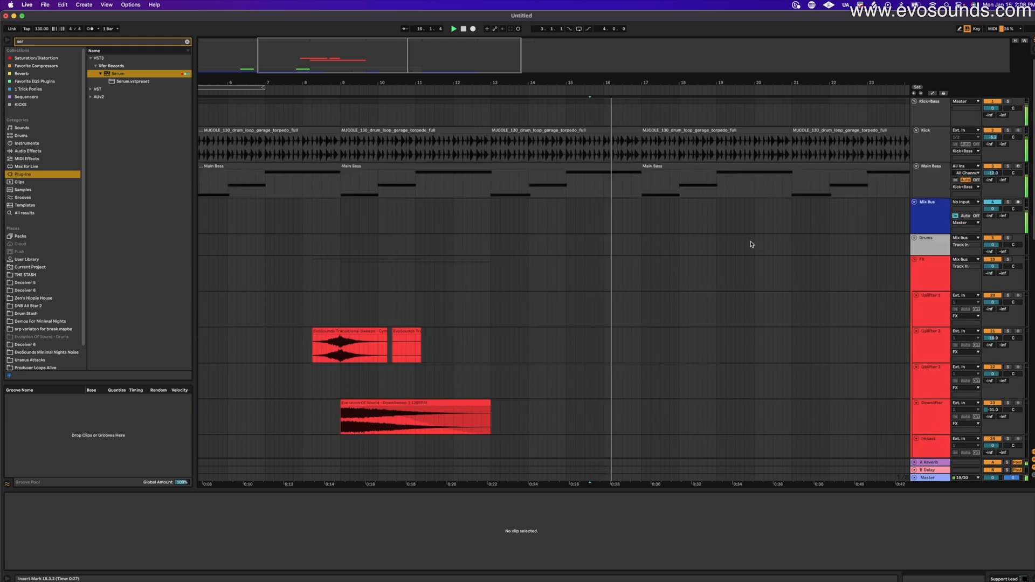
{"action": "left_click", "coordinate": [930, 104]}
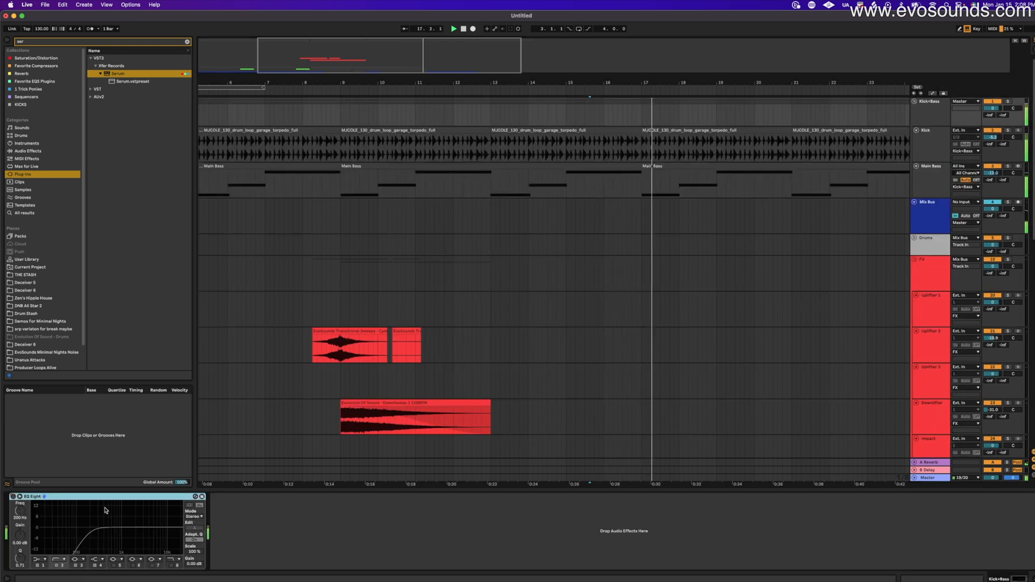
{"action": "right_click", "coordinate": [13, 497]}
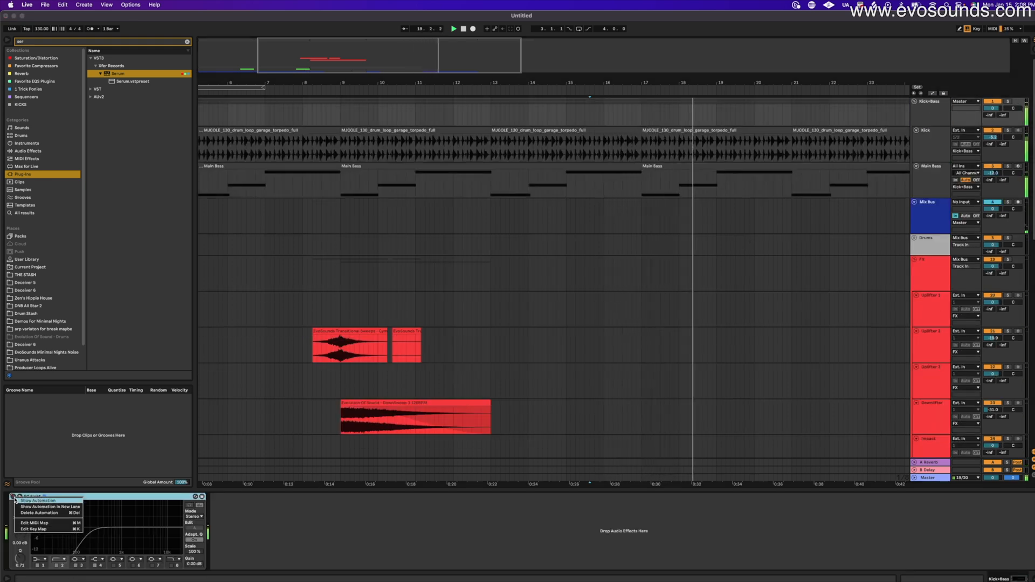
{"action": "left_click", "coordinate": [37, 501]}
{"action": "key", "text": "space"}
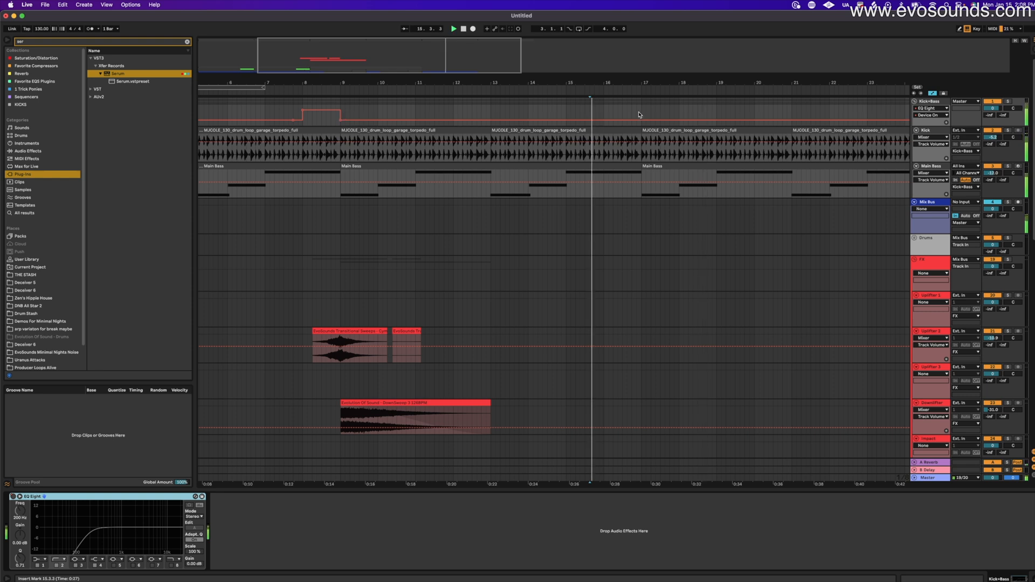
- Automate the Kick+Bass EQ Eight to switch on from bar 16 and off again at bar 17
{"action": "left_click", "coordinate": [605, 122]}
{"action": "key", "text": "space"}
{"action": "key", "text": "space"}
{"action": "left_click_drag", "start_coordinate": [644, 124], "coordinate": [644, 120]}
{"action": "left_click", "coordinate": [642, 111]}
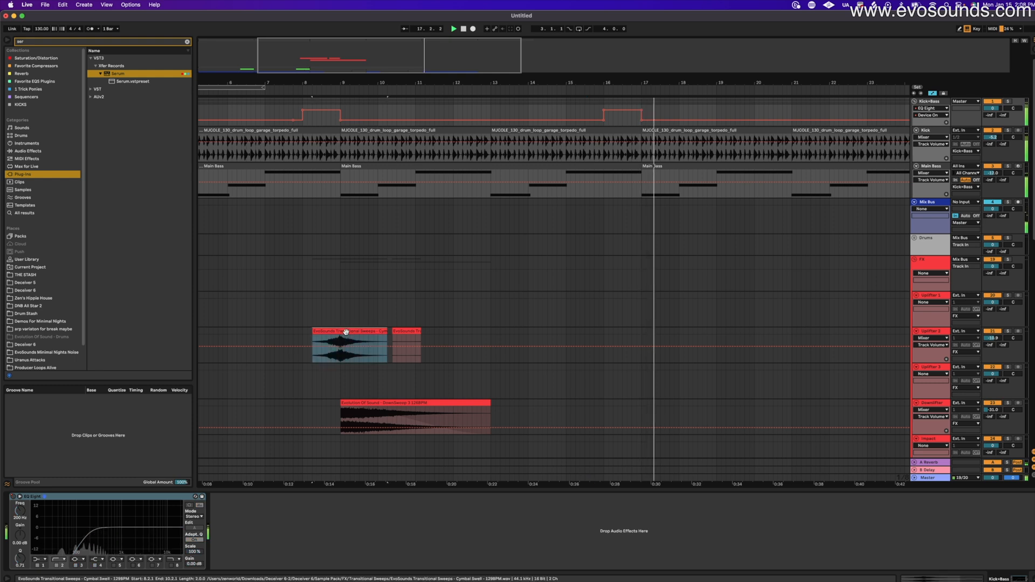
- Copy the Cymbal Swell sweep on Uplifter 2 into bar 16, positioned so its peak falls at bar 17
{"action": "left_click", "coordinate": [343, 346]}
{"action": "left_click", "coordinate": [608, 337]}
{"action": "key", "text": "super+v"}
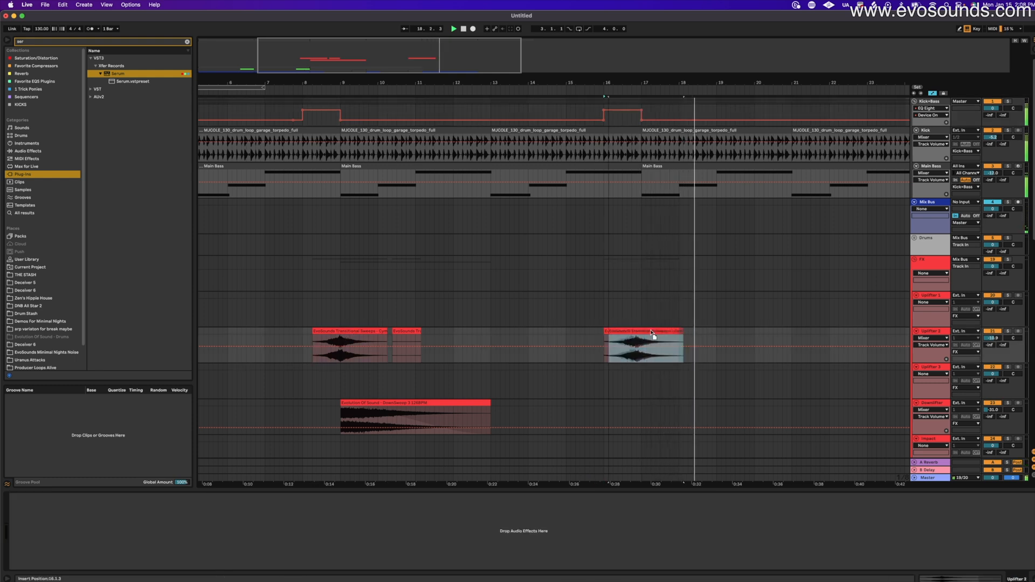
{"action": "left_click", "coordinate": [618, 319]}
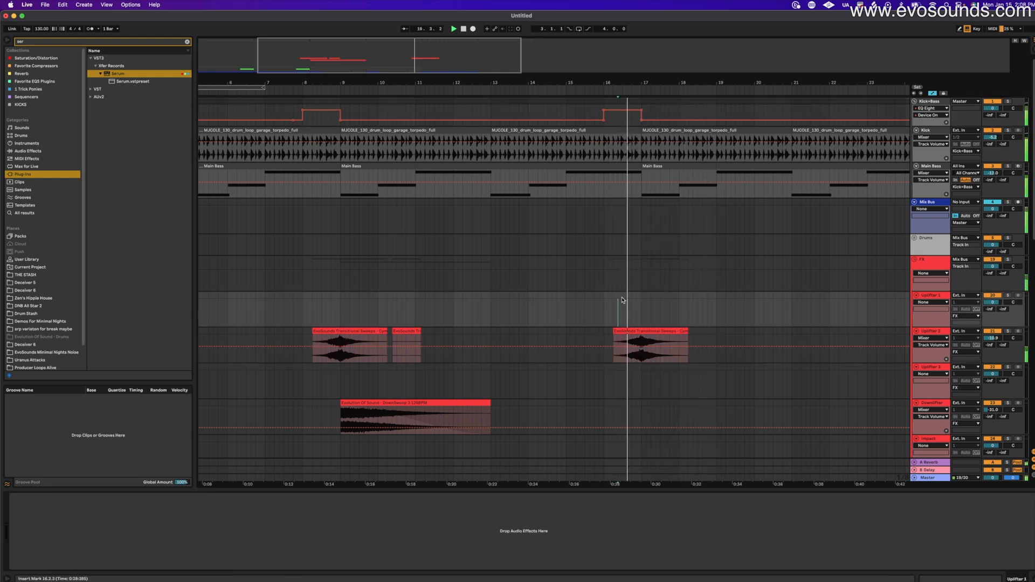
- Duplicate the vocal hook clip at bar 17 so the Vocals track continues to bar 25
{"action": "scroll", "coordinate": [631, 259], "scroll_direction": "right", "scroll_amount": 10}
{"action": "scroll", "coordinate": [647, 248], "scroll_direction": "down", "scroll_amount": 15}
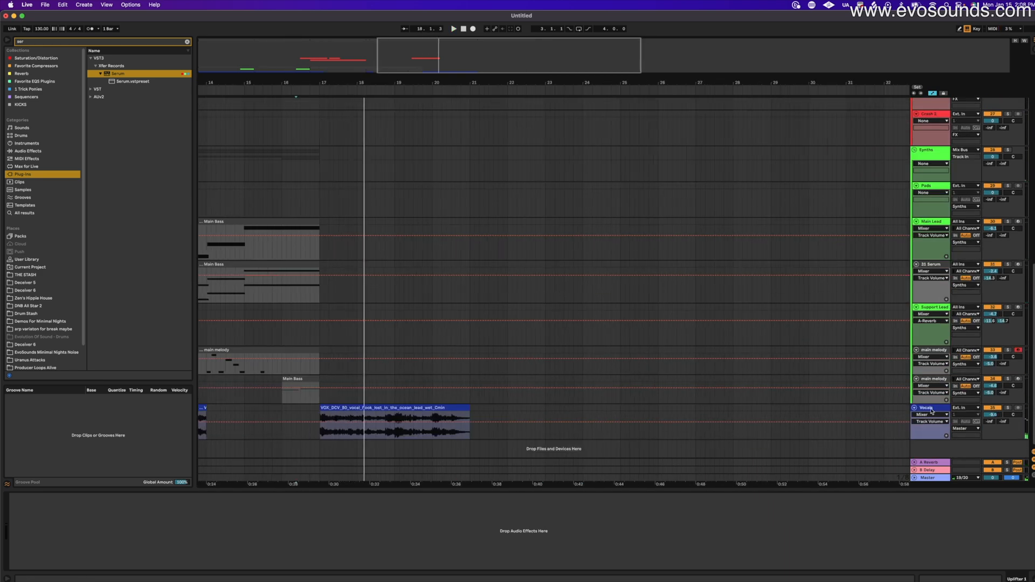
{"action": "left_click", "coordinate": [412, 407]}
{"action": "key", "text": "super+d"}
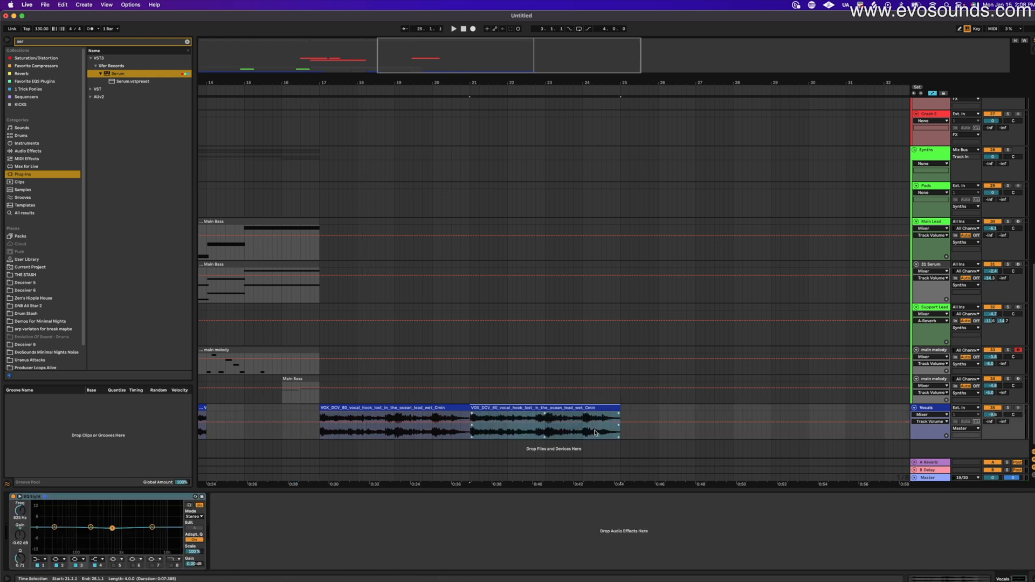